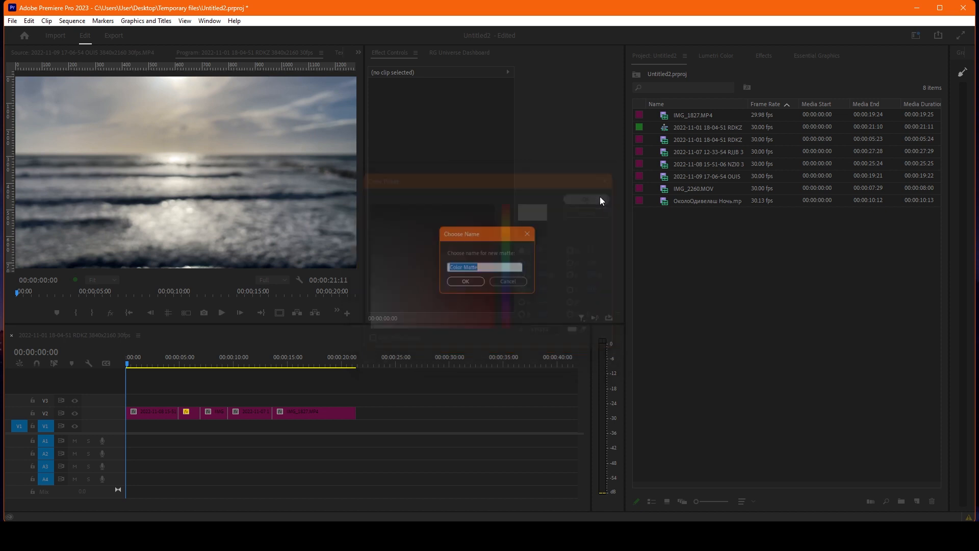
Name the new color matte White and place it on track V1 beneath the first clip.
text(White)
key(Return)
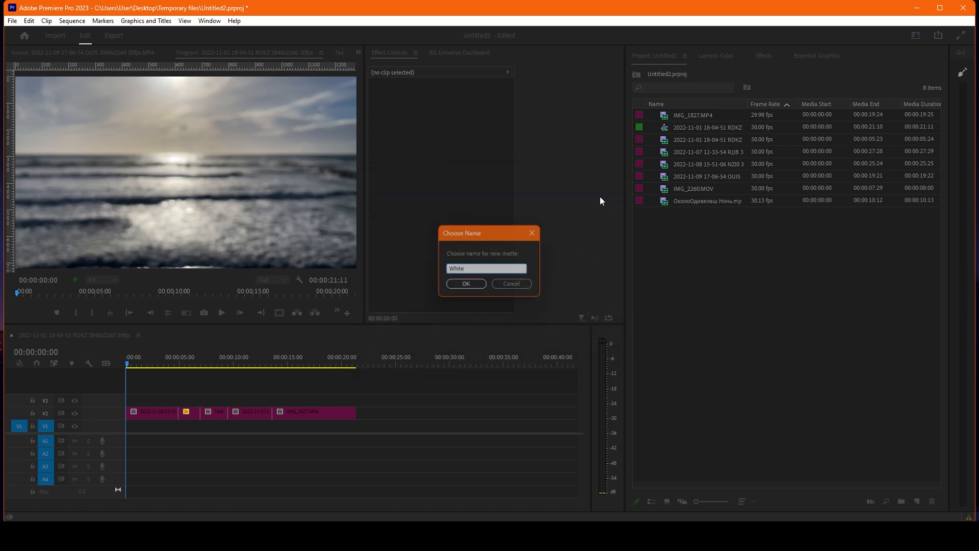
drag(742, 131, 158, 426)
Reduce the first V2 clip's scale to 93.8 so the white matte frames it, and check the framing along the sequence.
click(134, 365)
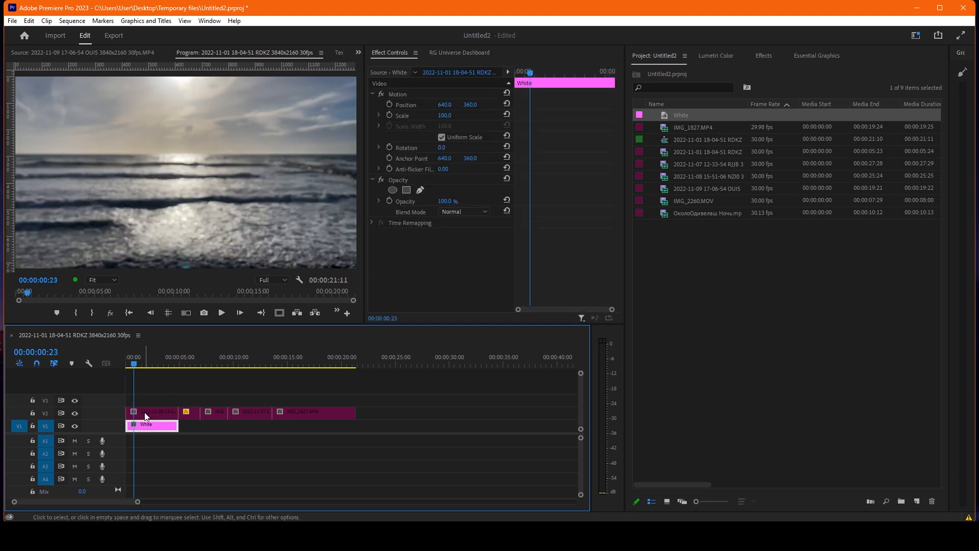
click(145, 414)
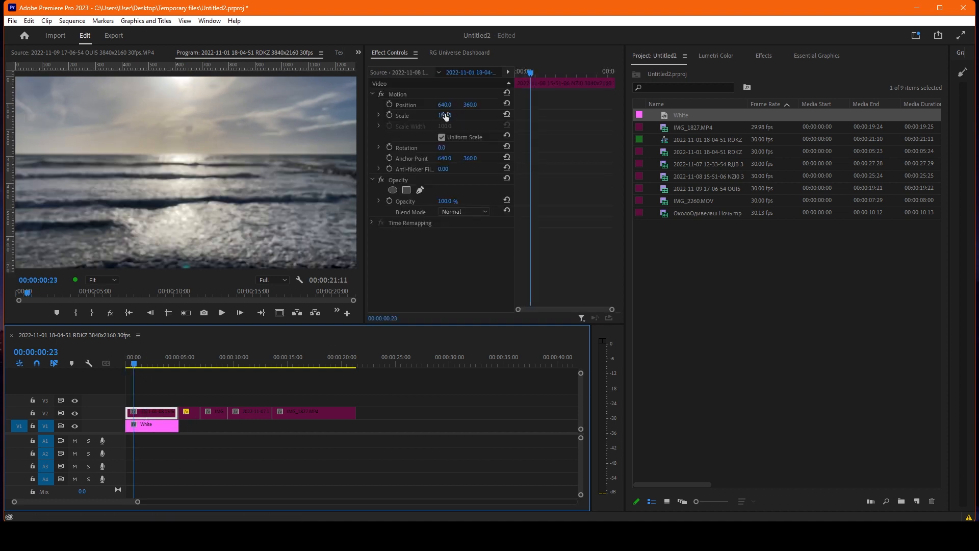
drag(445, 116, 419, 117)
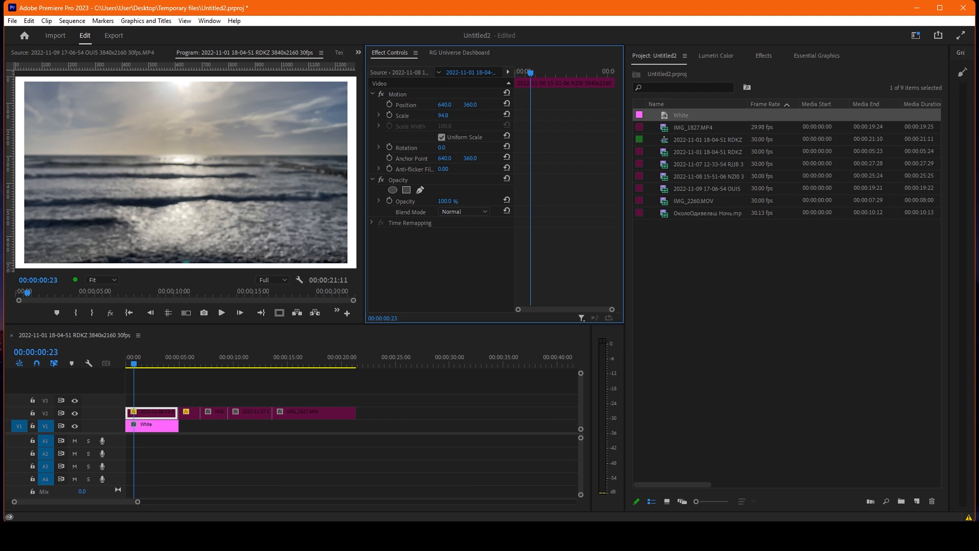
drag(443, 116, 438, 116)
click(159, 361)
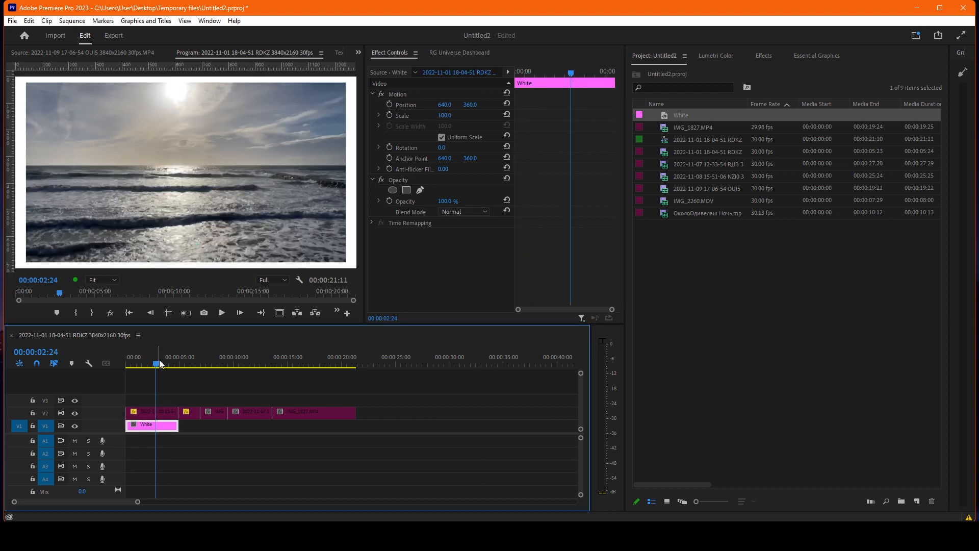
drag(159, 362, 251, 362)
click(310, 360)
click(185, 361)
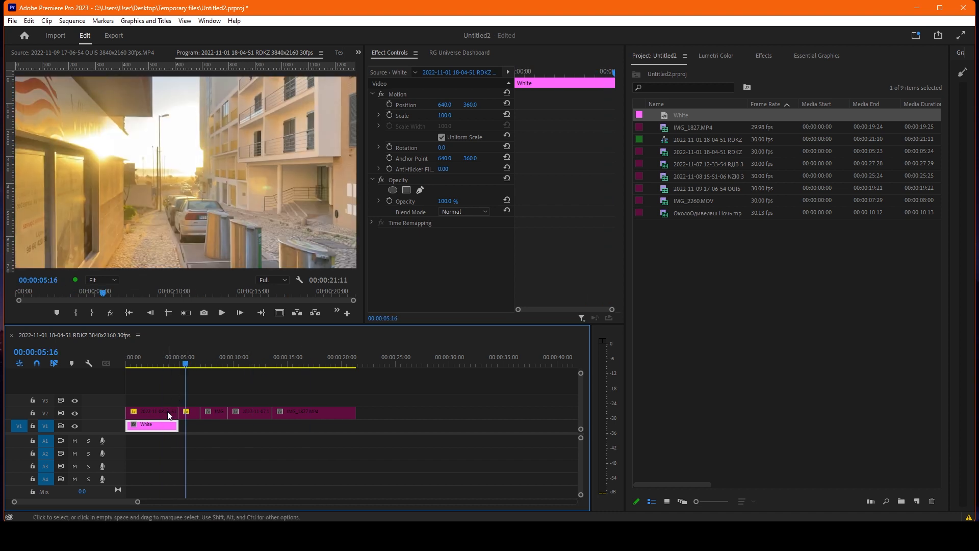
Set the second V2 clip's scale to 93.8 to match the first clip.
click(157, 363)
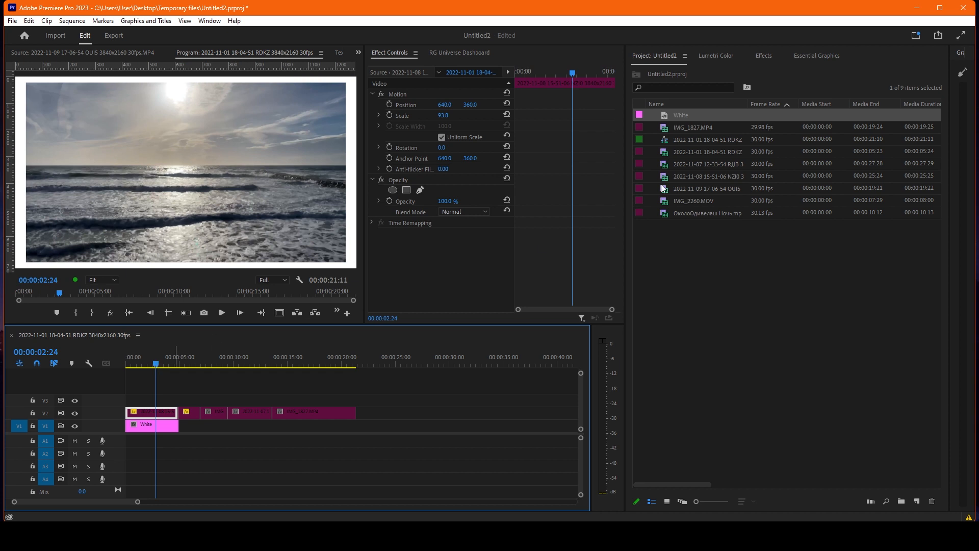
click(471, 110)
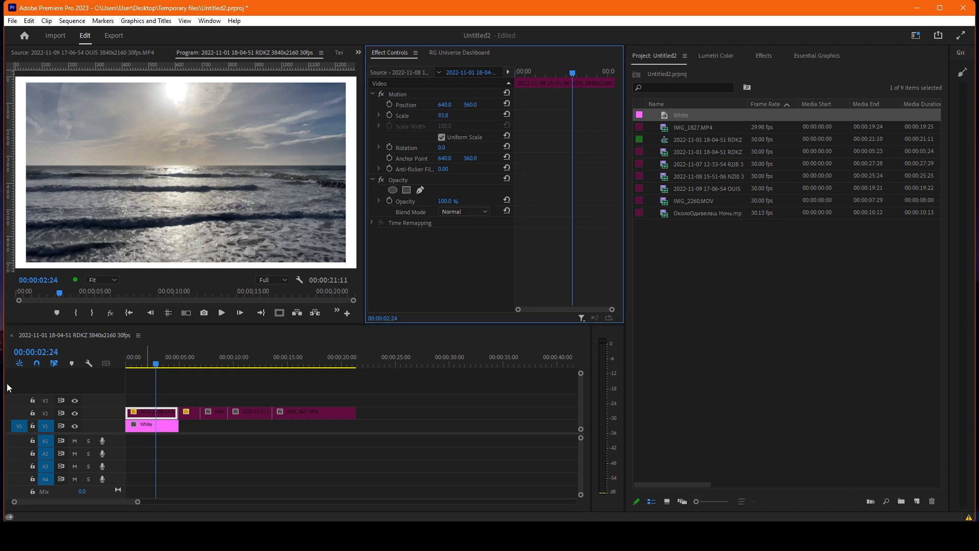
click(179, 362)
click(186, 414)
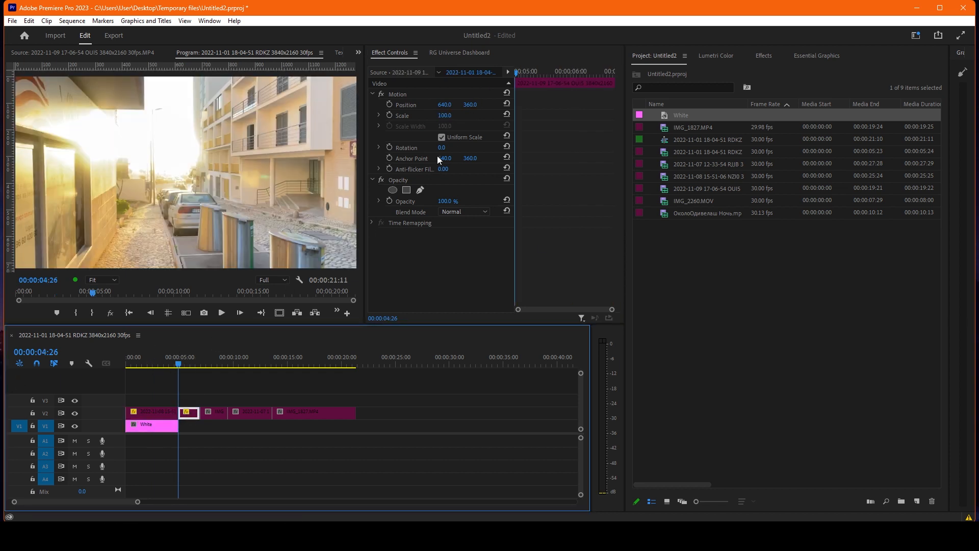
drag(452, 116, 479, 120)
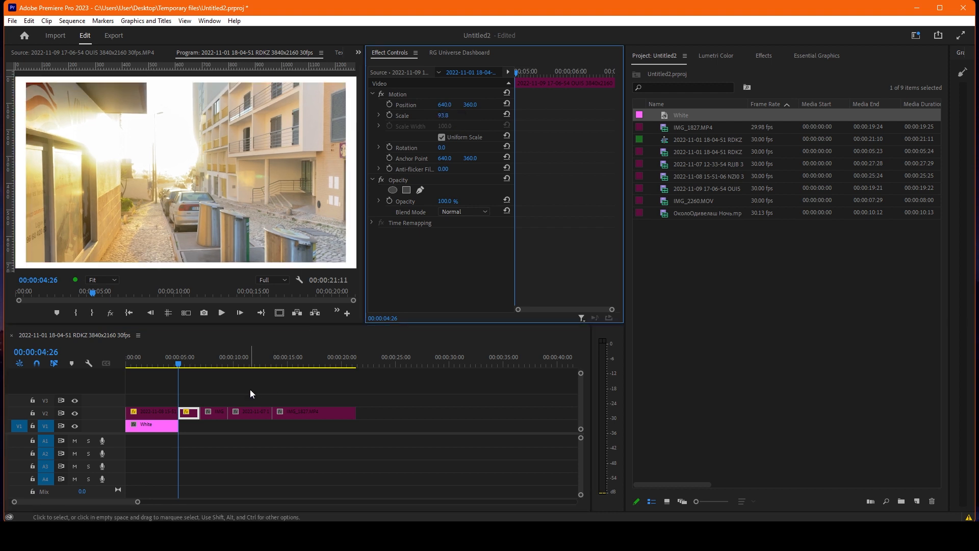
Extend the White matte on V1 to the end of the last video clip.
click(211, 368)
drag(219, 362, 301, 359)
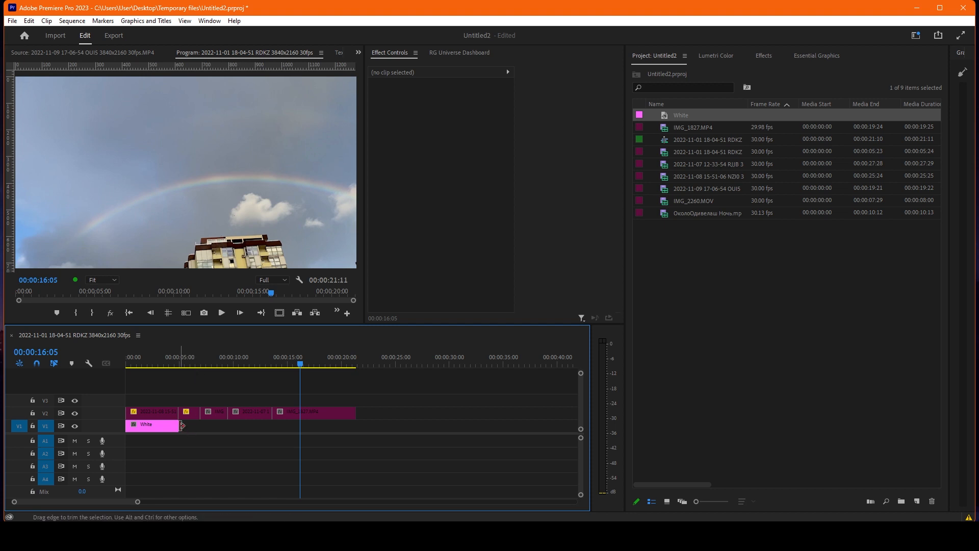
drag(178, 426, 356, 425)
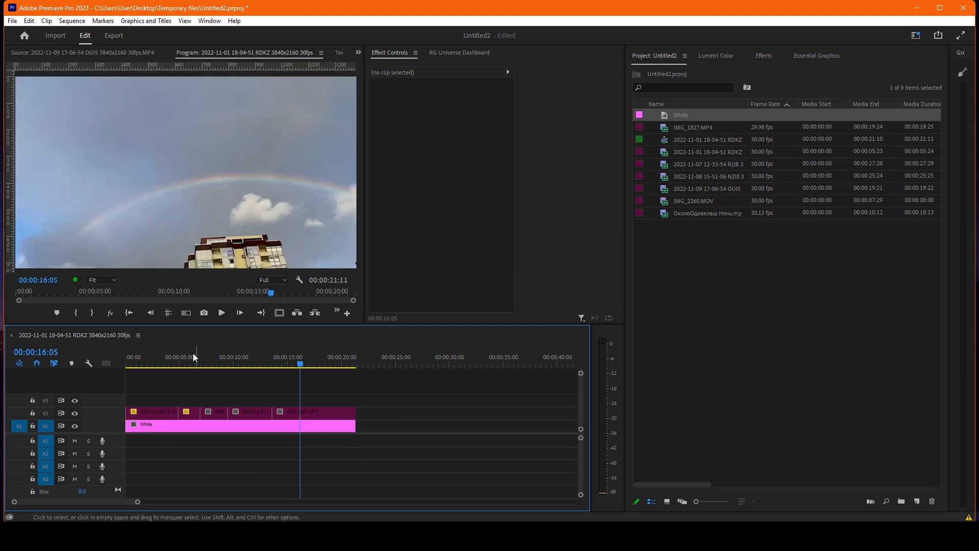
click(145, 423)
Copy the second clip's attributes and paste only Motion onto the three remaining V2 clips, with Scale Attribute Times off.
drag(227, 357, 190, 359)
click(261, 383)
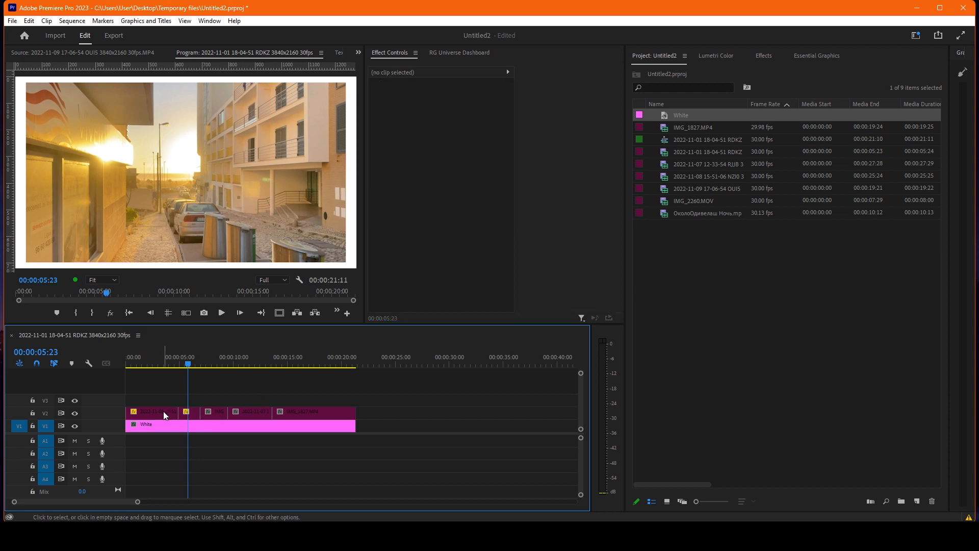
click(196, 413)
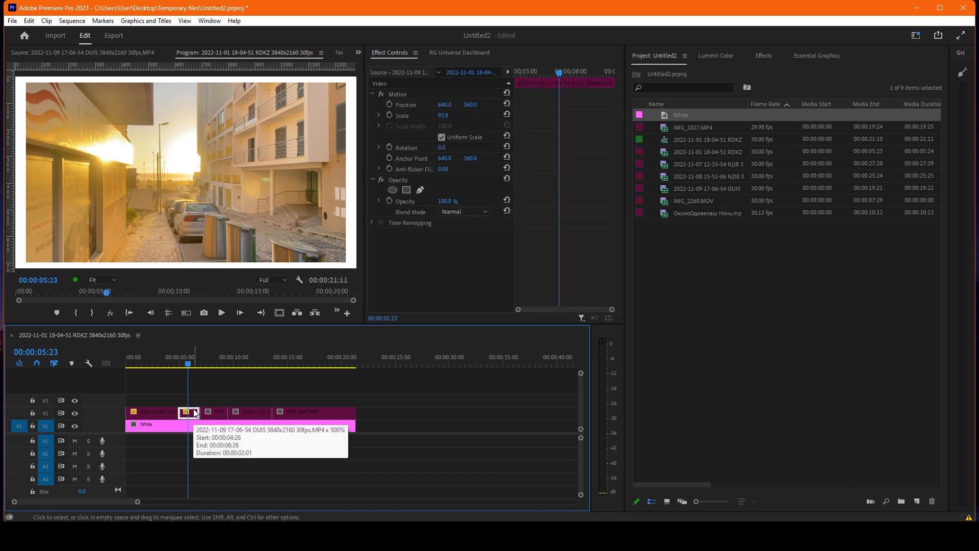
key(ctrl+c)
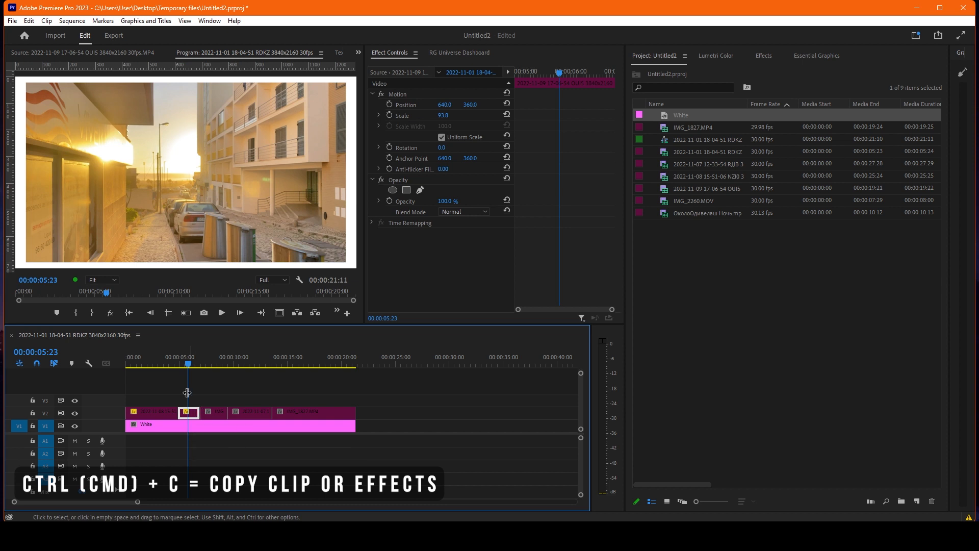
drag(213, 390, 309, 416)
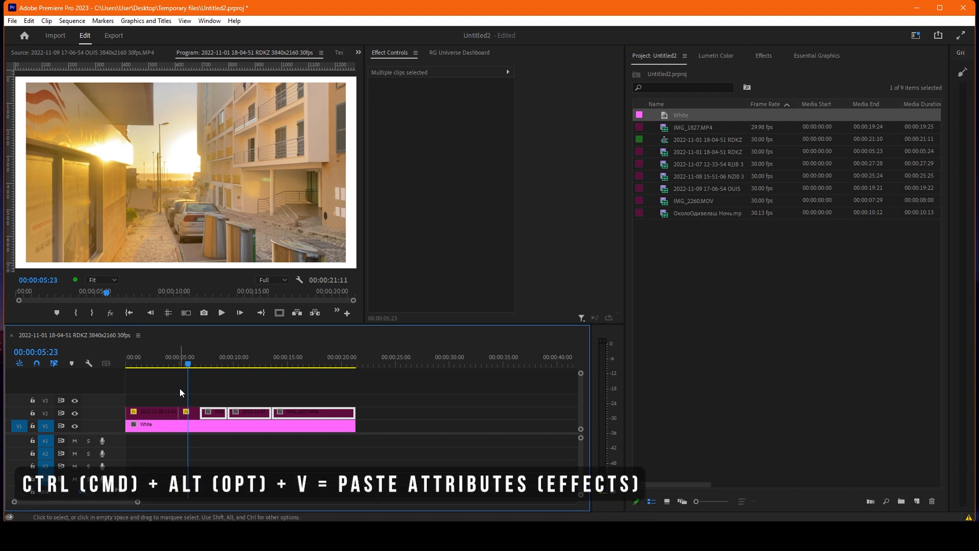
key(ctrl+alt+v)
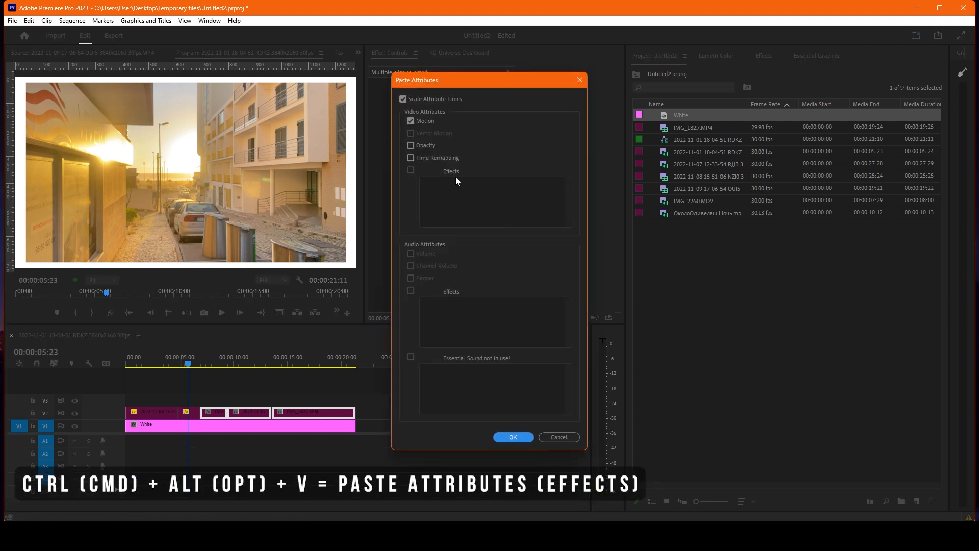
click(407, 100)
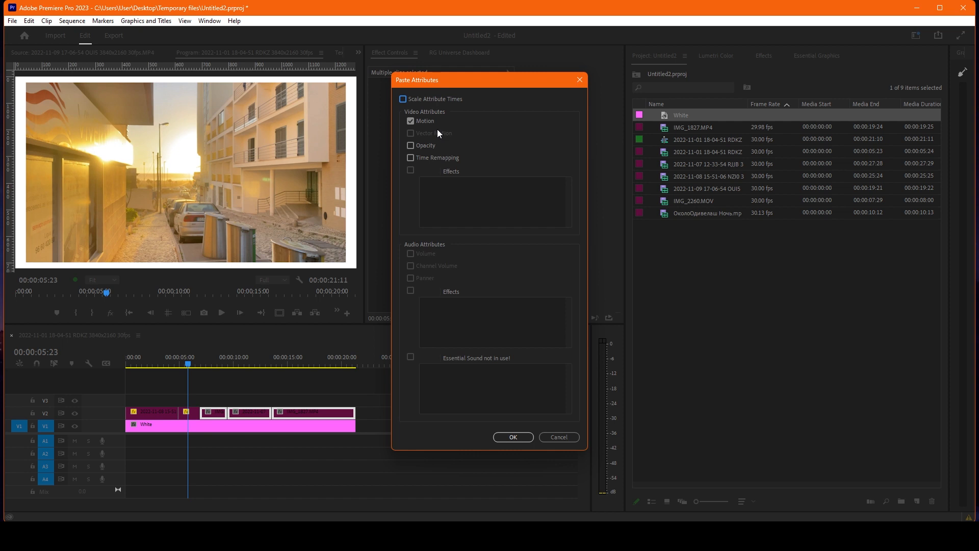
drag(437, 130, 598, 123)
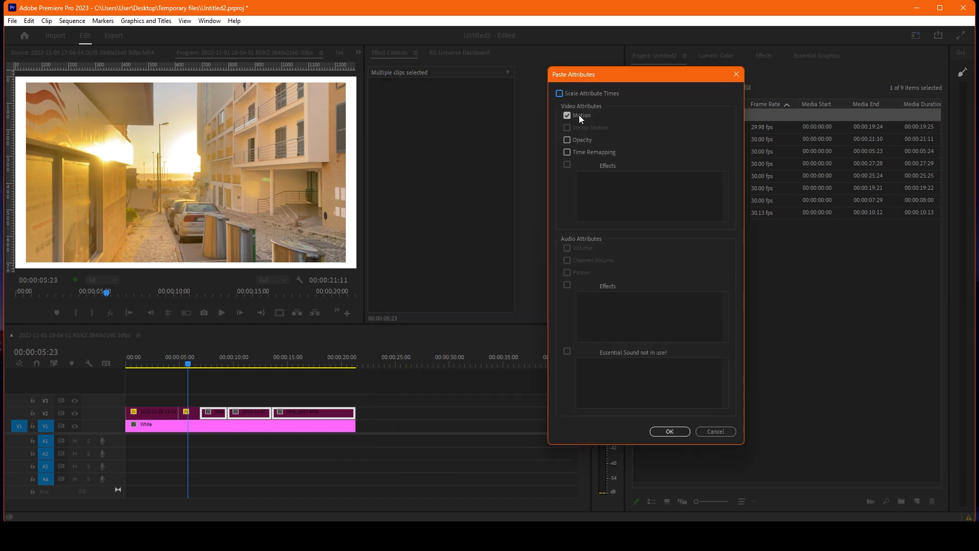
click(671, 432)
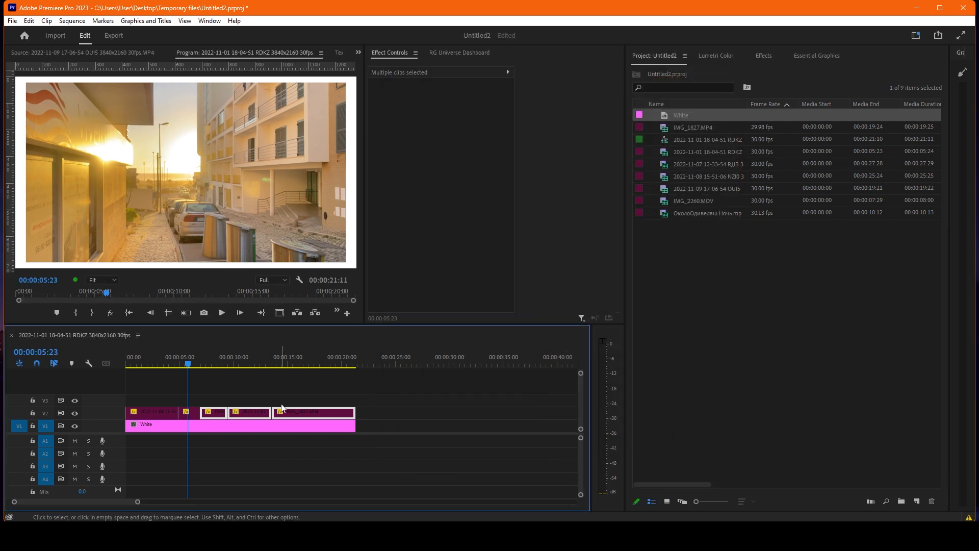
Undo the pasted Motion attributes on the three clips and redo them.
mouse_move(214, 363)
mouse_down()
mouse_move(261, 363)
mouse_move(184, 366)
mouse_move(225, 365)
mouse_move(206, 365)
mouse_up()
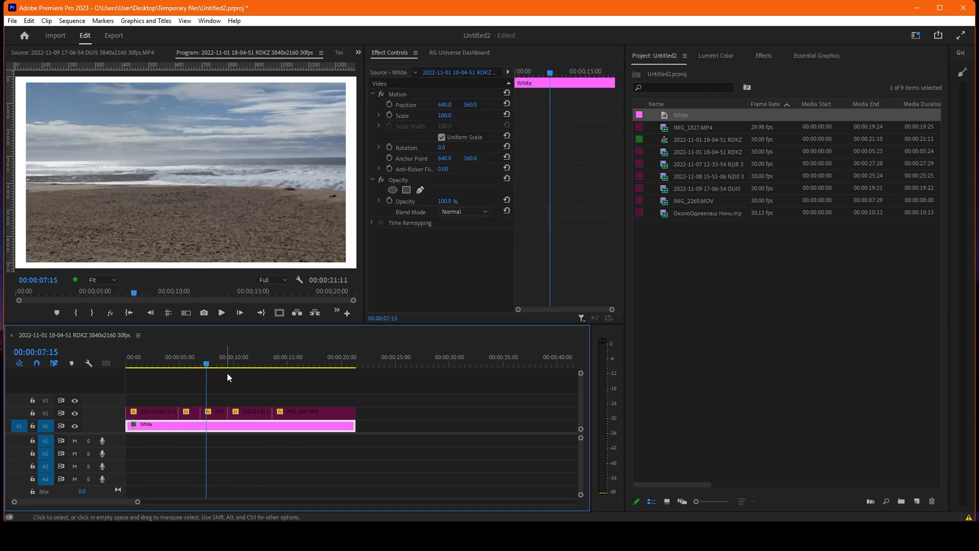
key(ctrl+z)
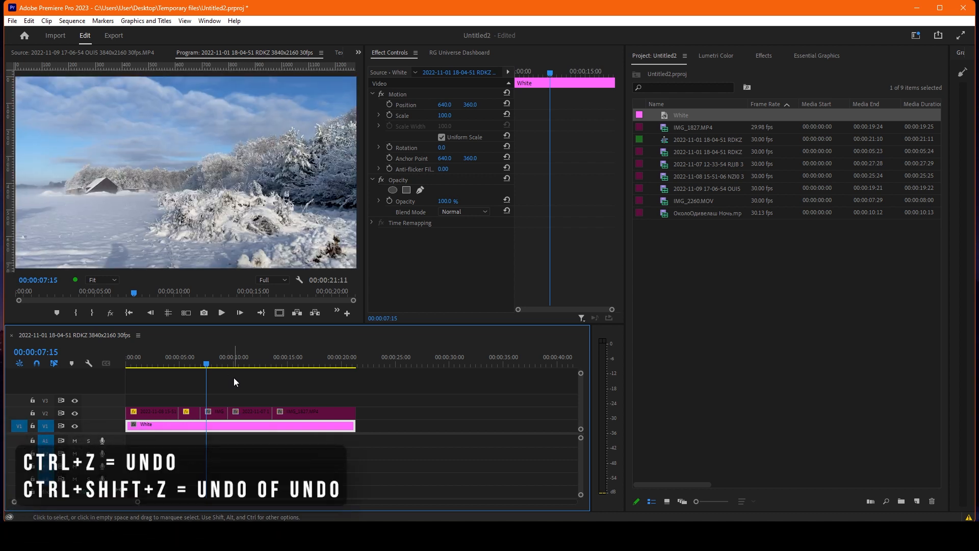
key(ctrl+shift+z)
click(234, 374)
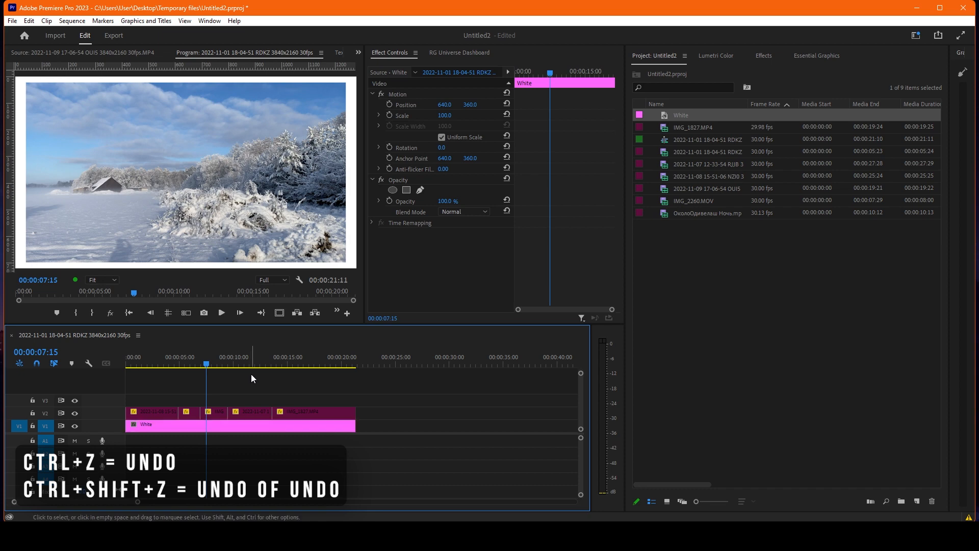
Open the Paste Attributes options for the fourth clip on V2.
click(246, 412)
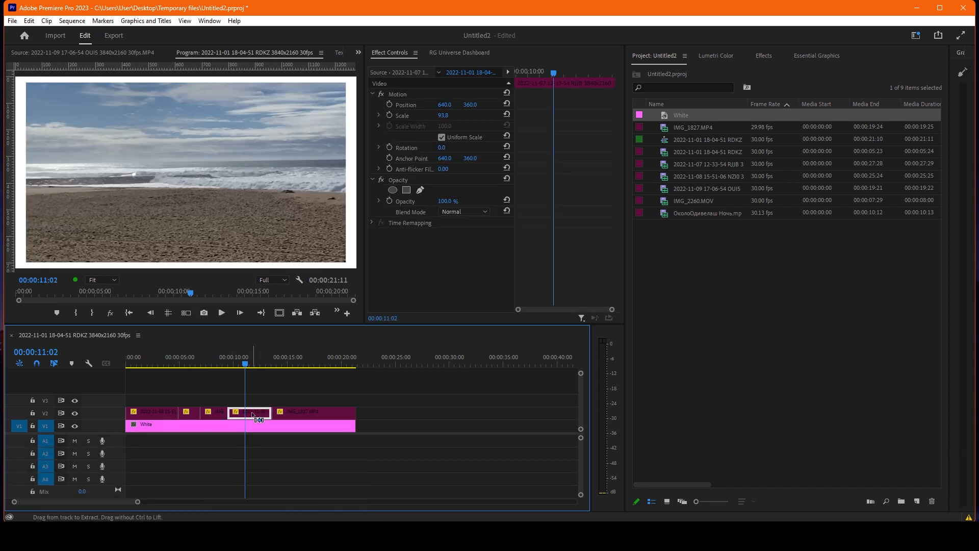
key(ctrl+alt+v)
drag(473, 81, 659, 67)
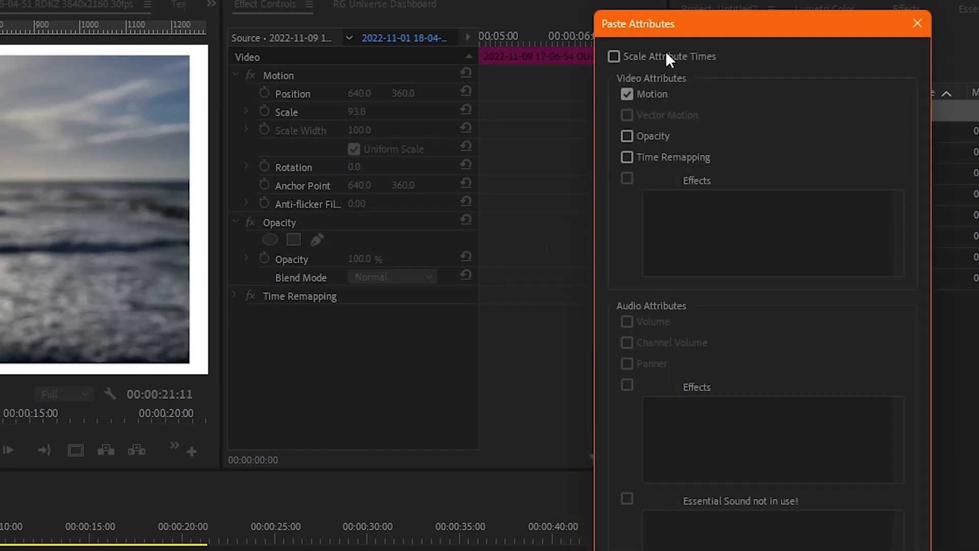
drag(691, 28, 418, 48)
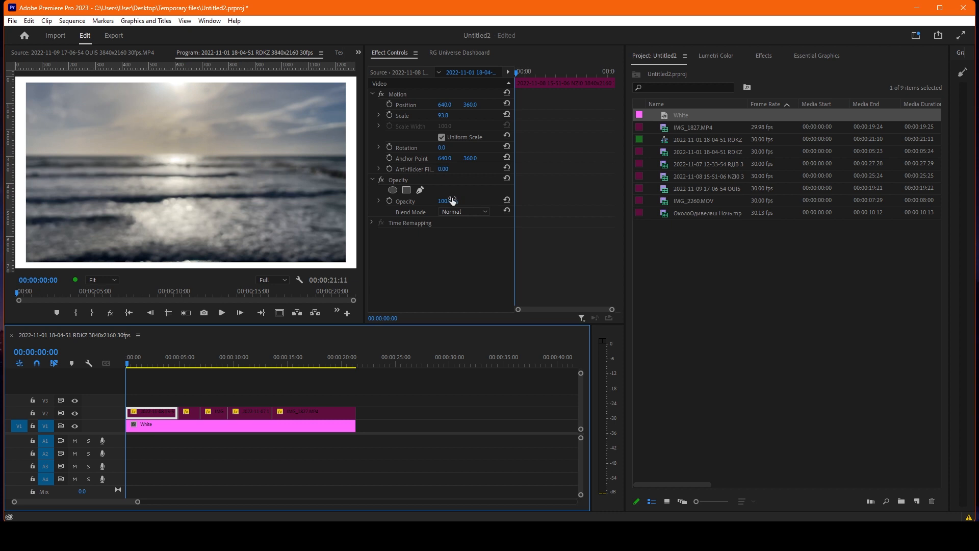
Enable opacity keyframing on the first clip at 00:00:00:00 and set its opacity to 0%.
drag(452, 201, 388, 210)
key(ctrl+z)
click(390, 201)
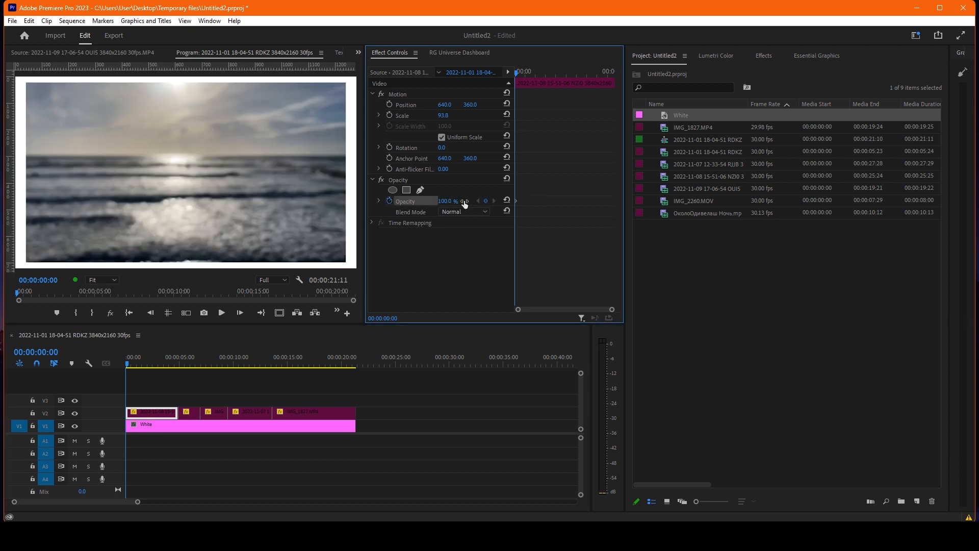
drag(453, 202, 398, 202)
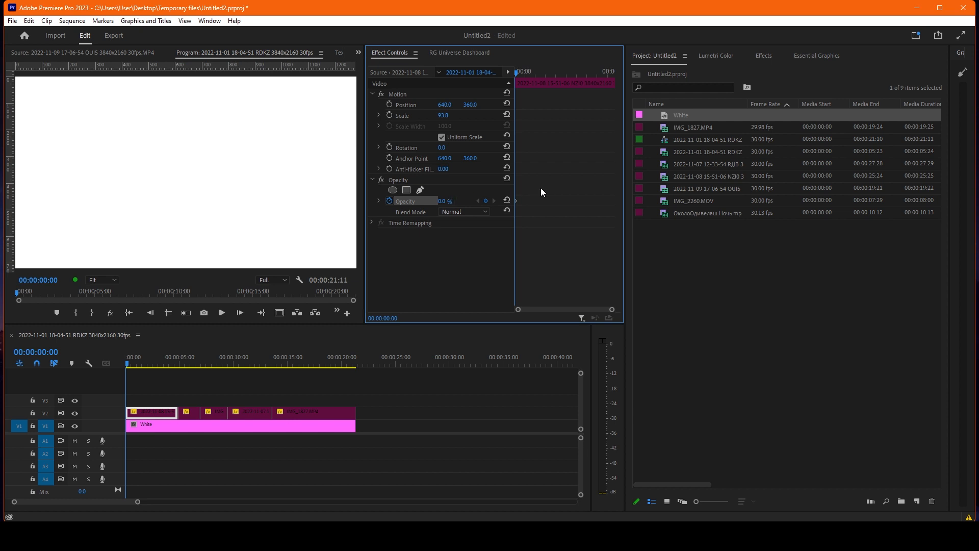
Add a 99% opacity keyframe to the first clip at 00:00:00:18 and play back the fade-in.
key(space)
key(space)
click(443, 201)
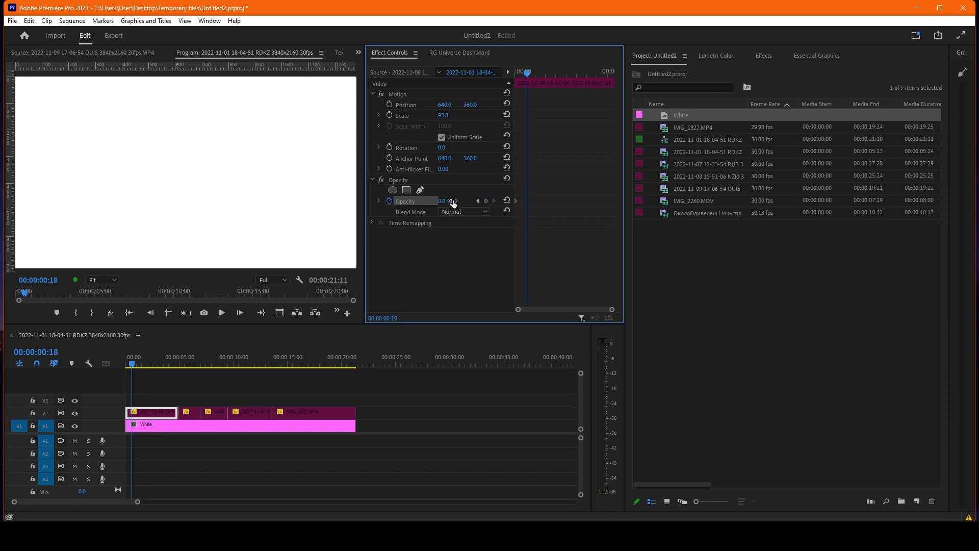
text(99)
key(Return)
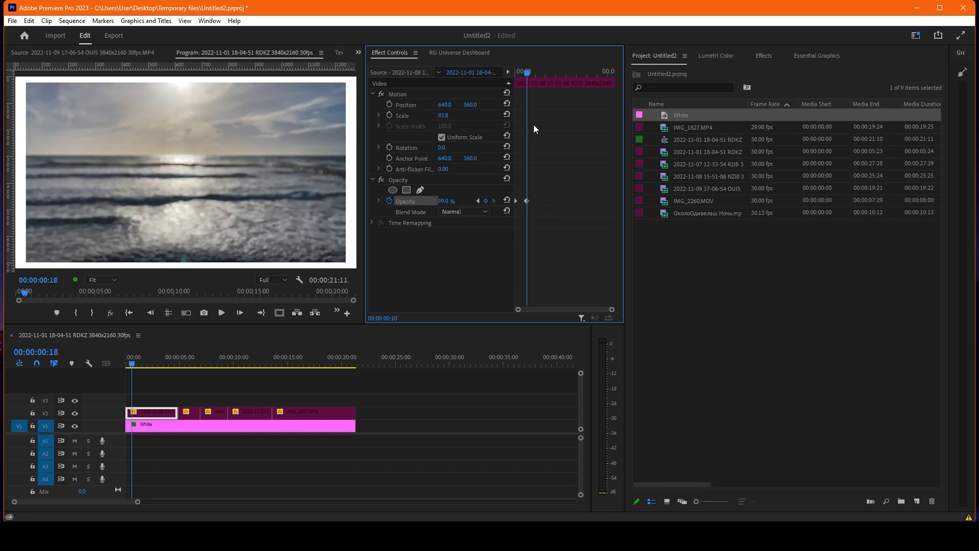
drag(525, 73, 508, 79)
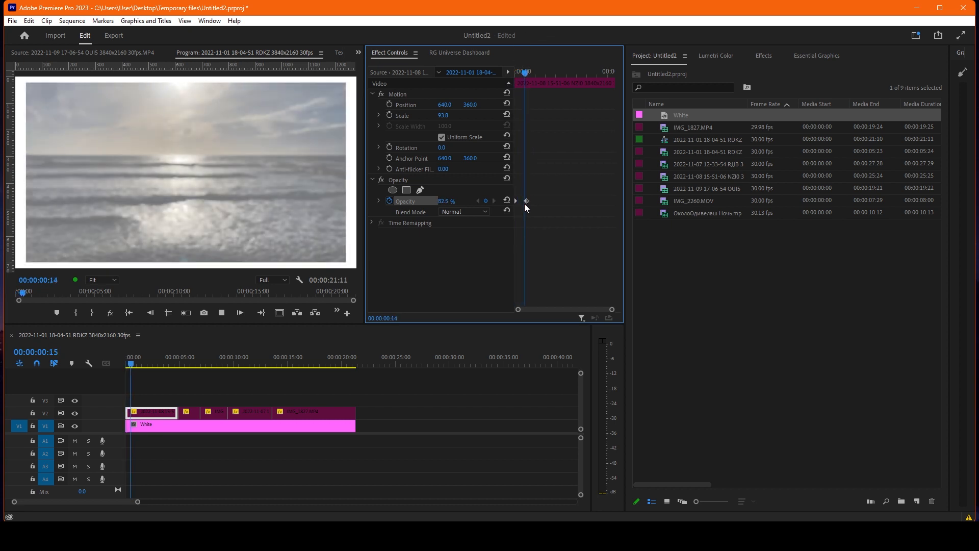
key(space)
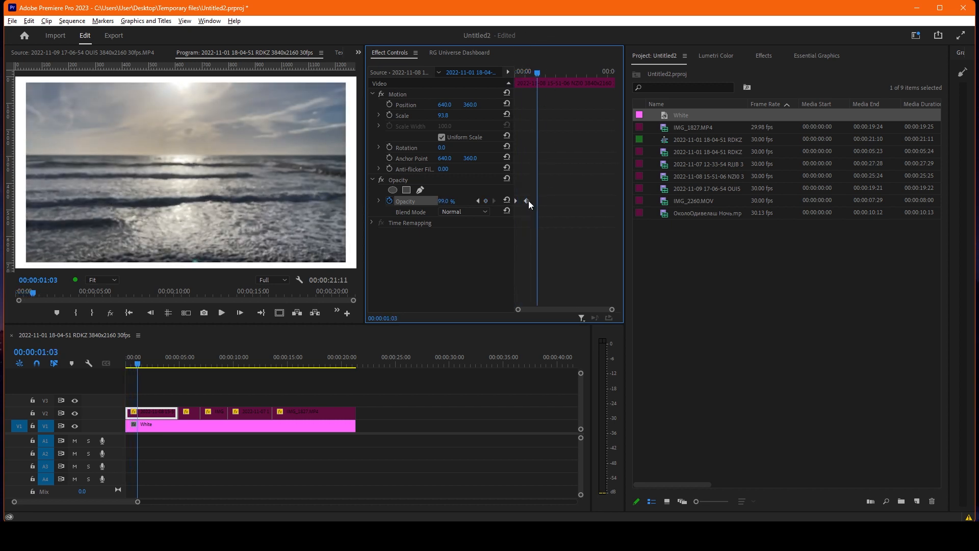
Duplicate the first clip's opacity keyframes near its end to fade from 99% to 0%, and play the fade-out.
drag(528, 201, 606, 200)
key(space)
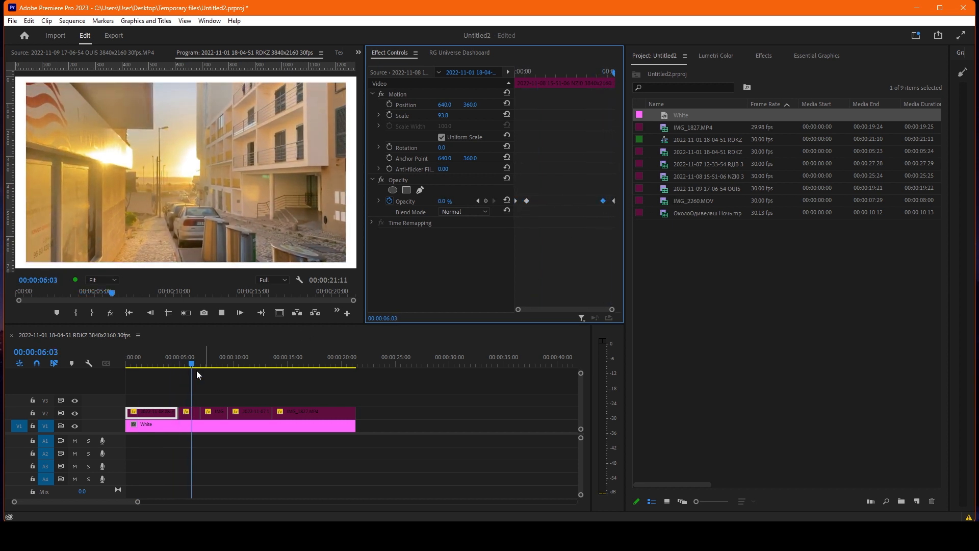
Duplicate the first clip's early 99% opacity keyframe and place the copy closer to the clip's middle.
click(160, 365)
click(163, 416)
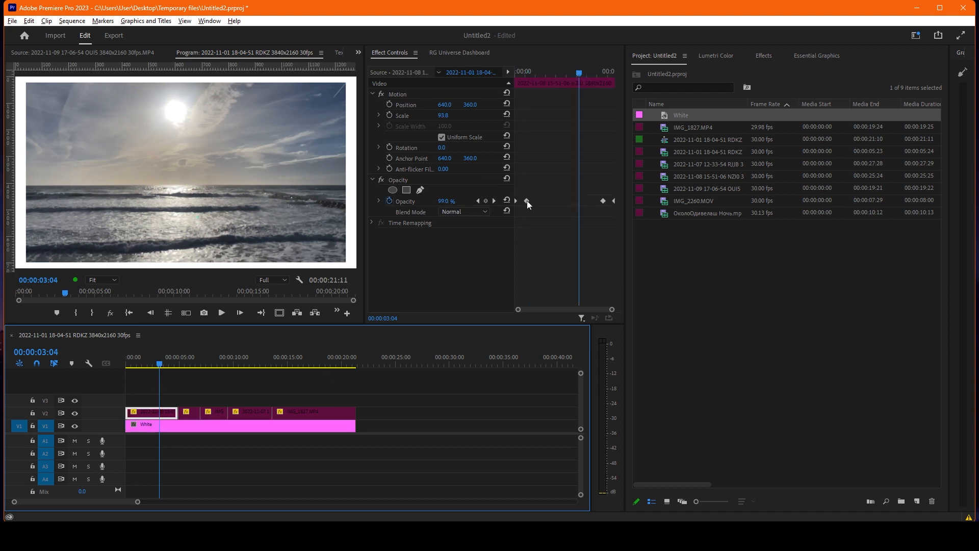
drag(528, 201, 559, 200)
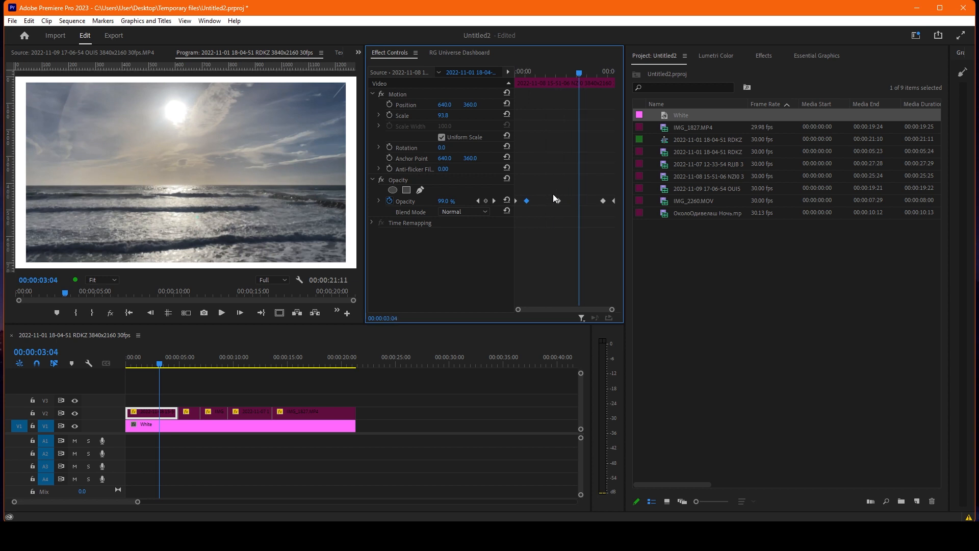
Delete the extra 99% opacity keyframe near the first clip's middle and play the sequence from its start.
key(Delete)
key(Home)
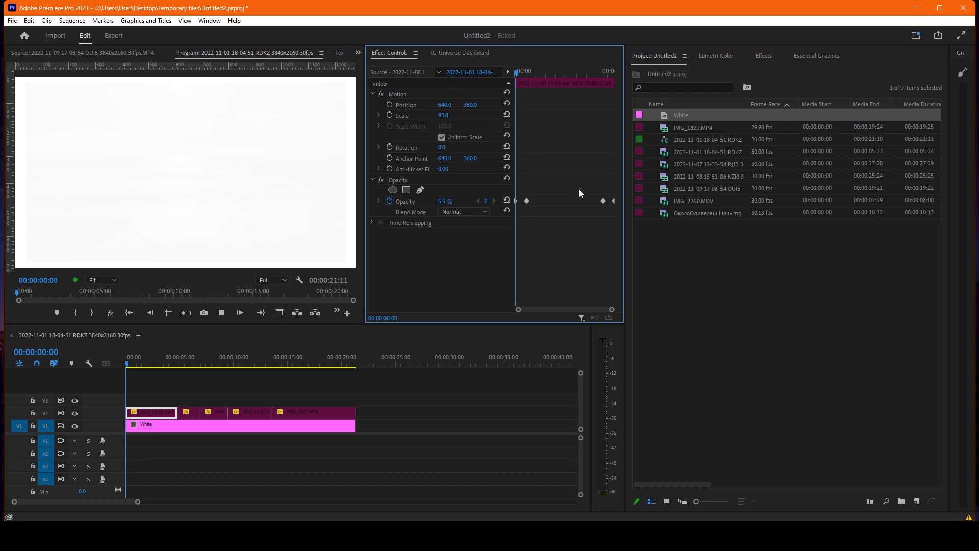
key(space)
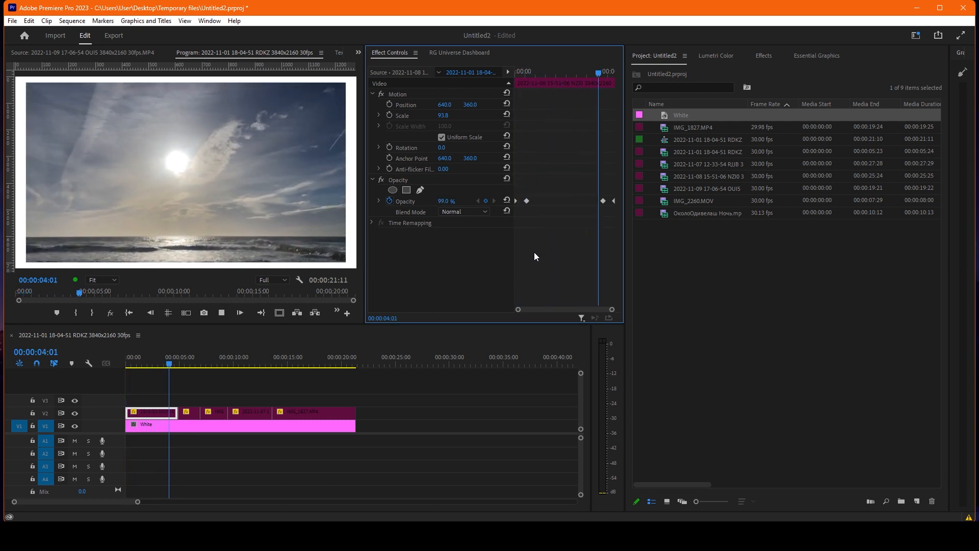
key(space)
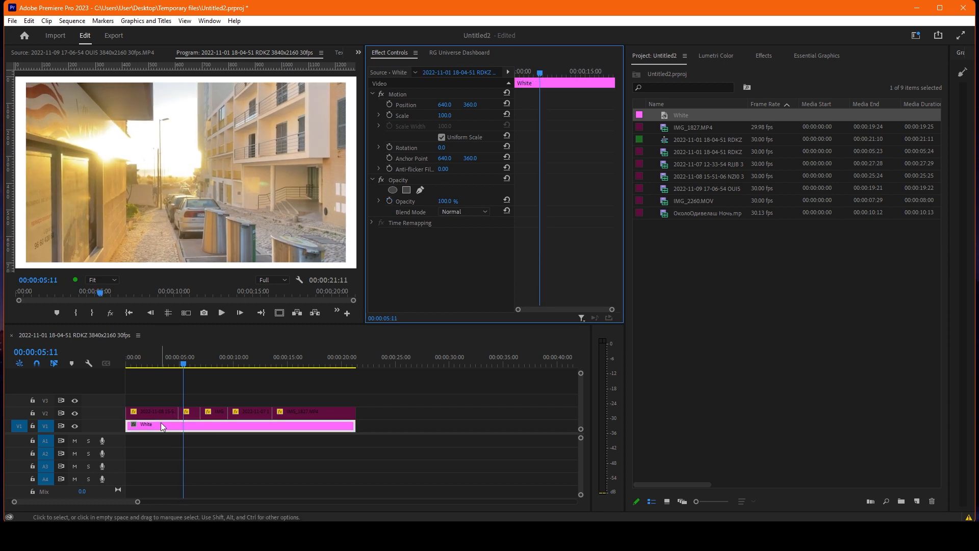
Copy the first clip and paste only its Opacity attribute onto the second clip.
click(155, 360)
click(163, 413)
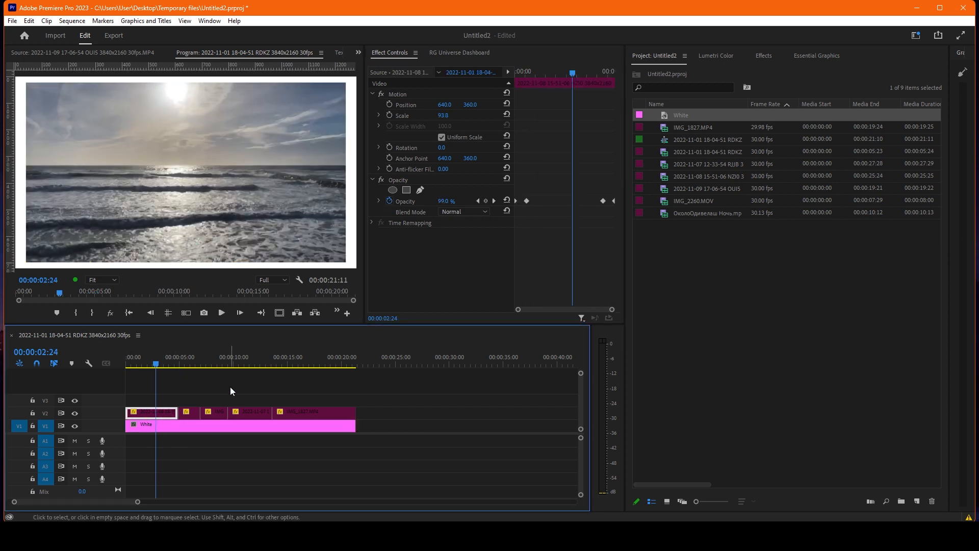
click(190, 359)
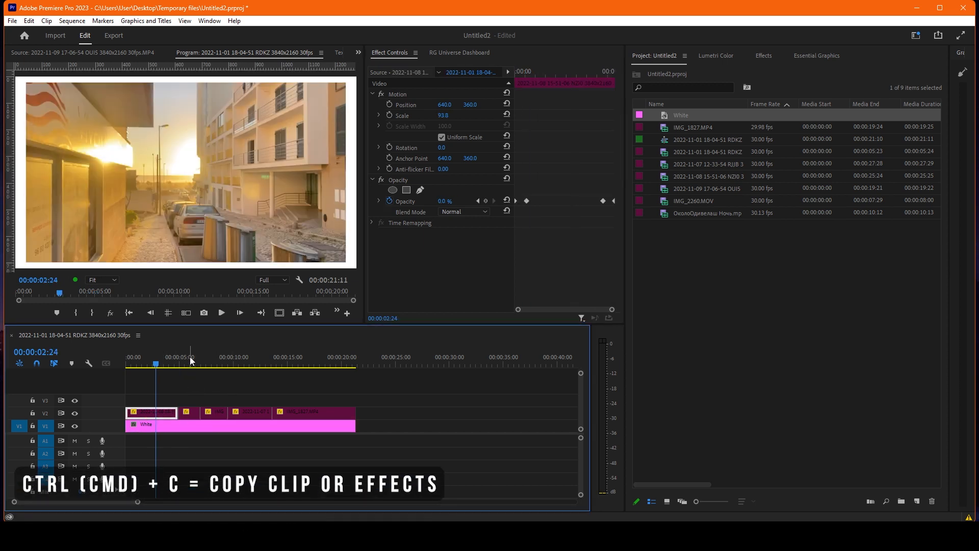
click(190, 412)
key(ctrl+alt+v)
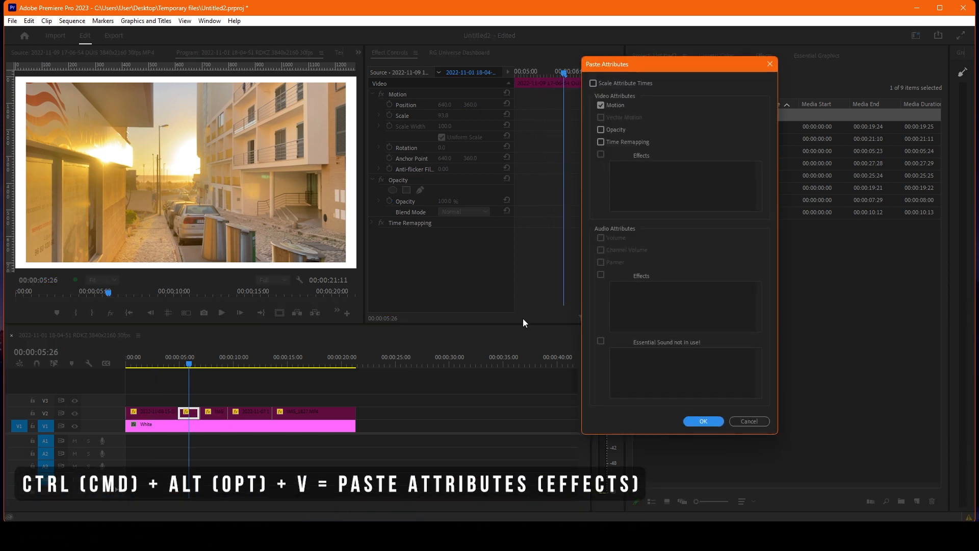
click(604, 109)
click(603, 130)
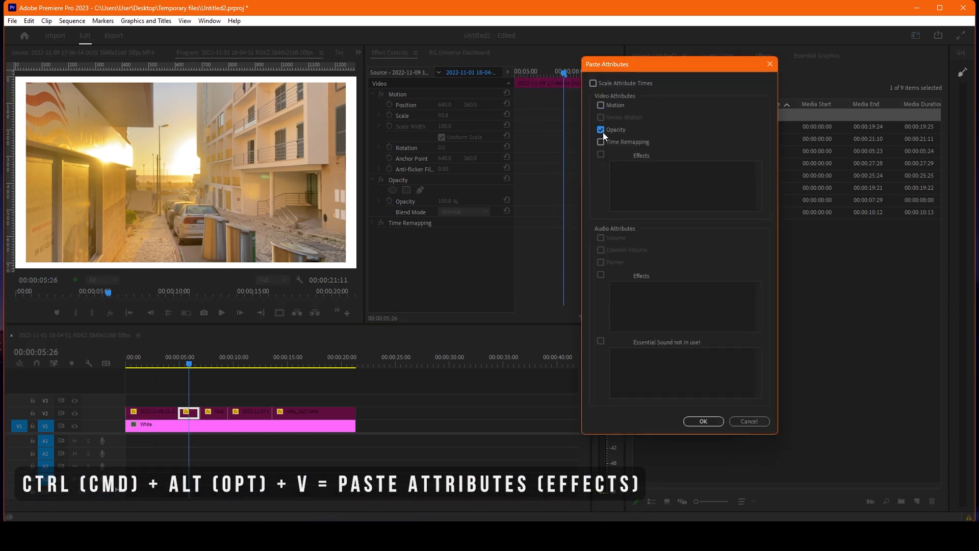
click(704, 421)
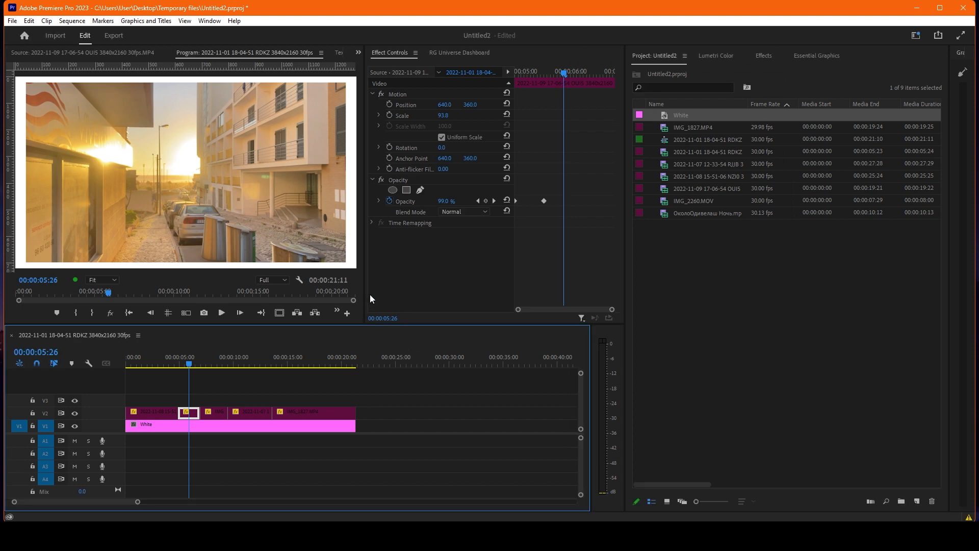
Play the sequence from the start and replay the transition from the first clip to the second to check the fades.
click(174, 363)
click(227, 427)
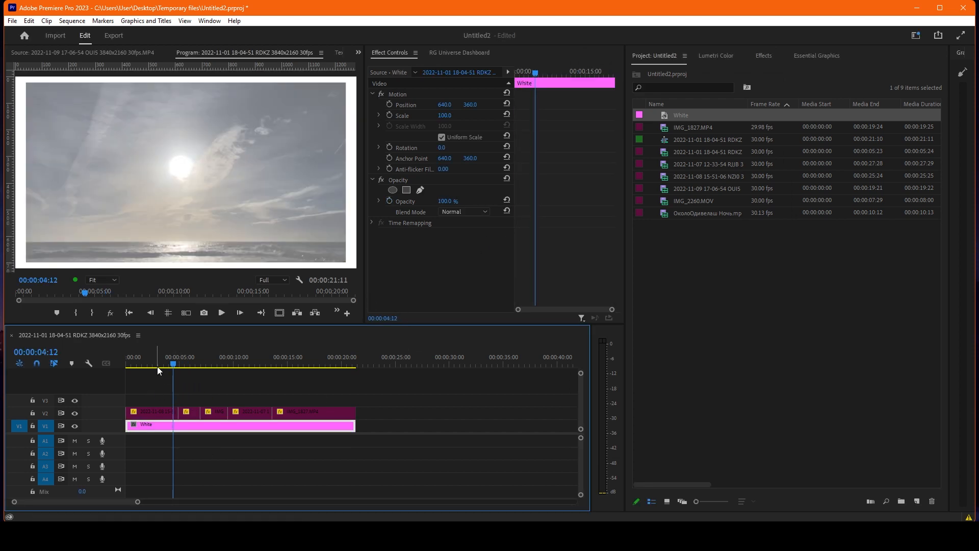
key(Home)
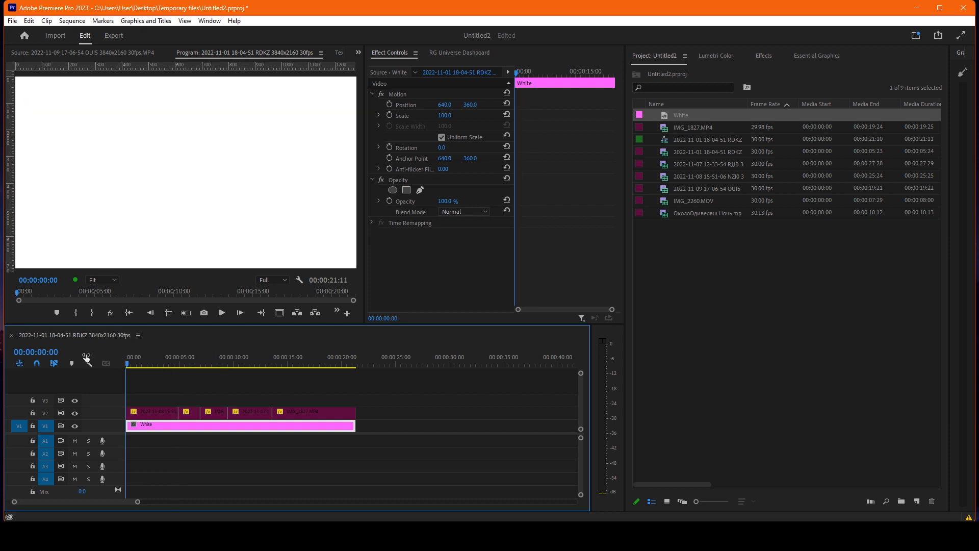
key(space)
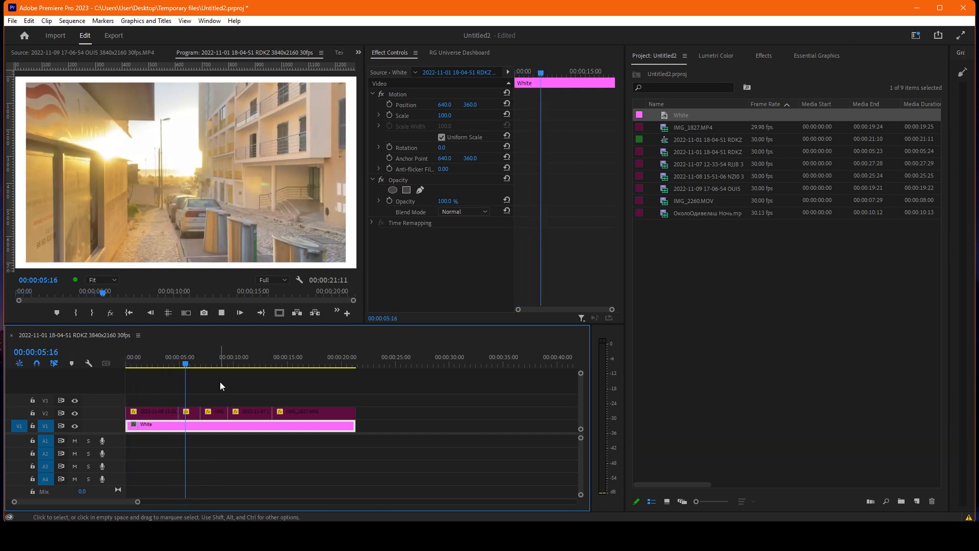
key(space)
click(174, 363)
key(space)
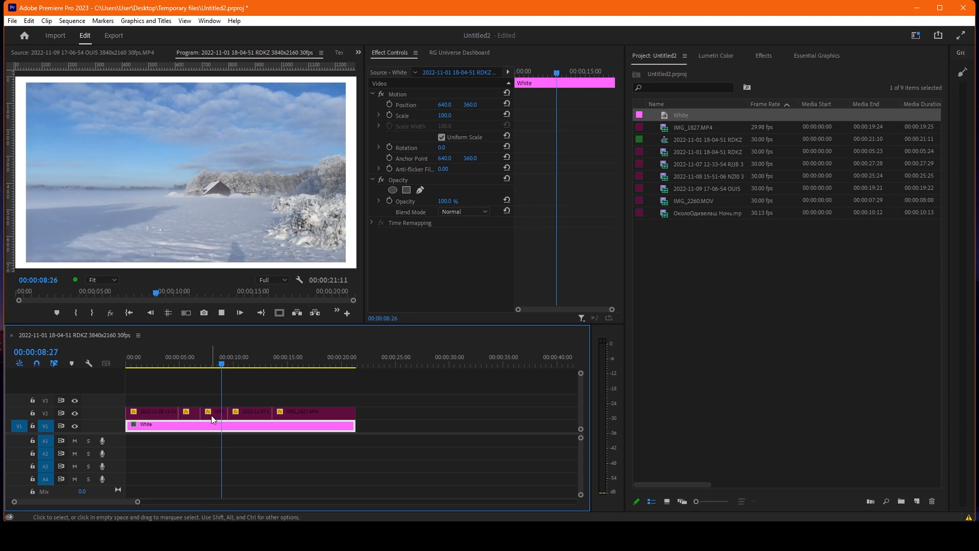
Paste the first clip's Motion, Opacity and Time Remapping attributes onto the third, fourth and fifth clips on V2.
click(218, 360)
drag(209, 396, 305, 412)
key(ctrl+alt+v)
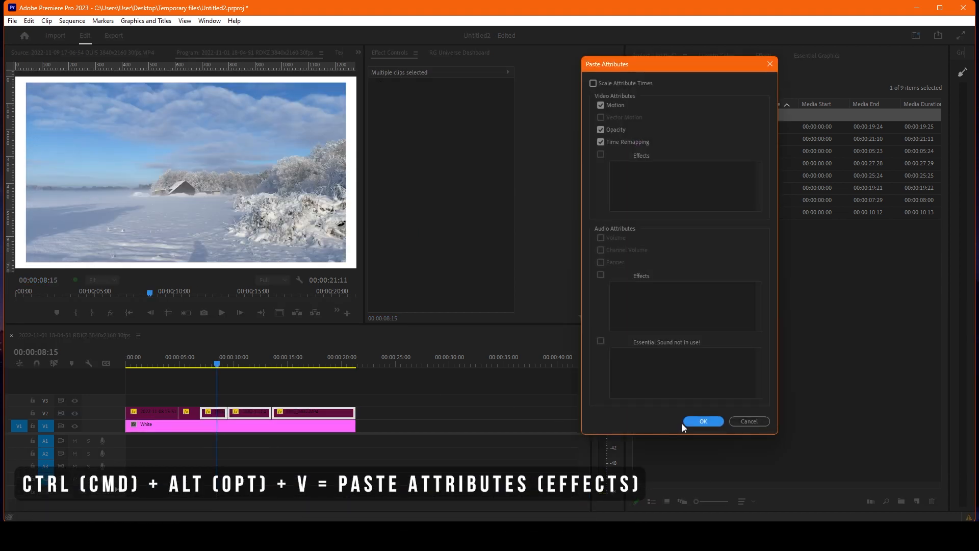
click(713, 424)
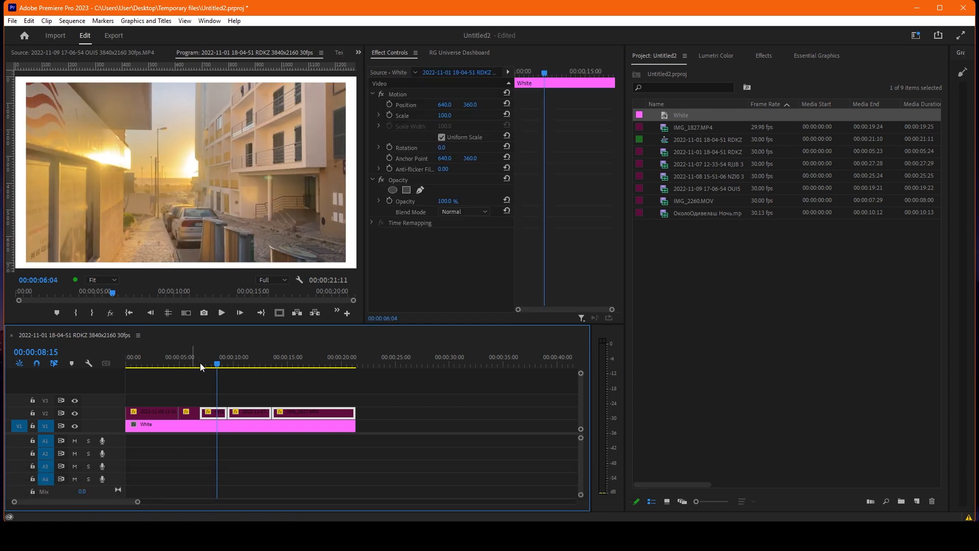
Play back the sequence from the second clip onward and check the fades at several points across the clips.
key(space)
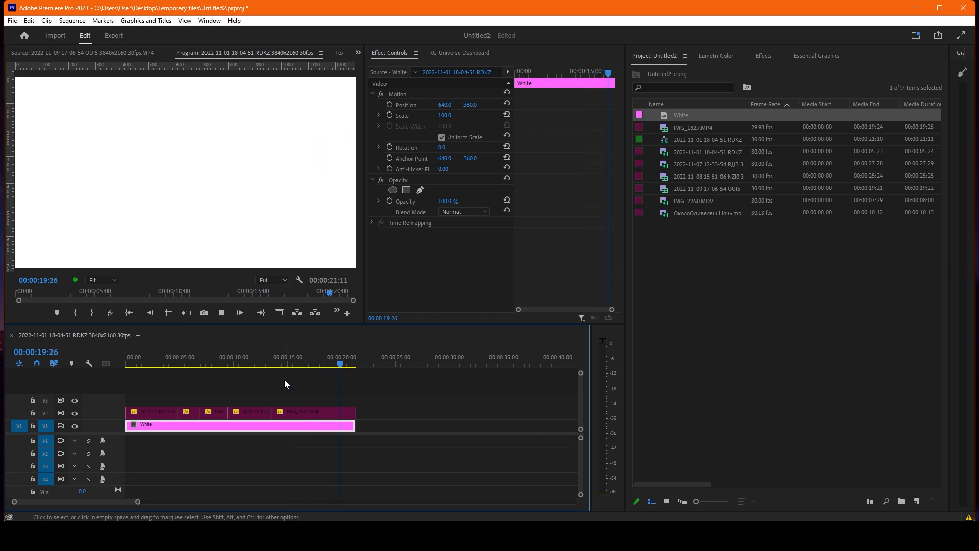
click(291, 364)
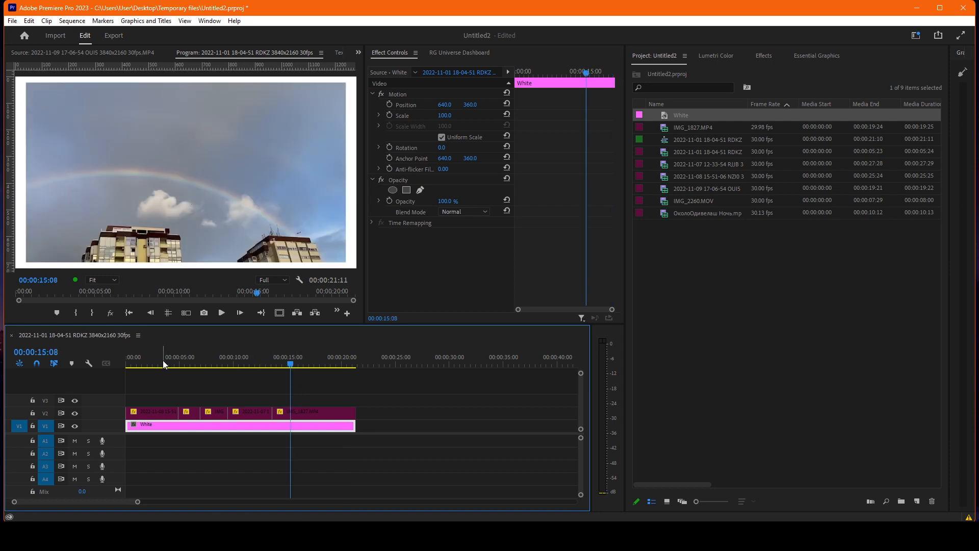
click(237, 363)
click(216, 374)
click(189, 365)
click(188, 415)
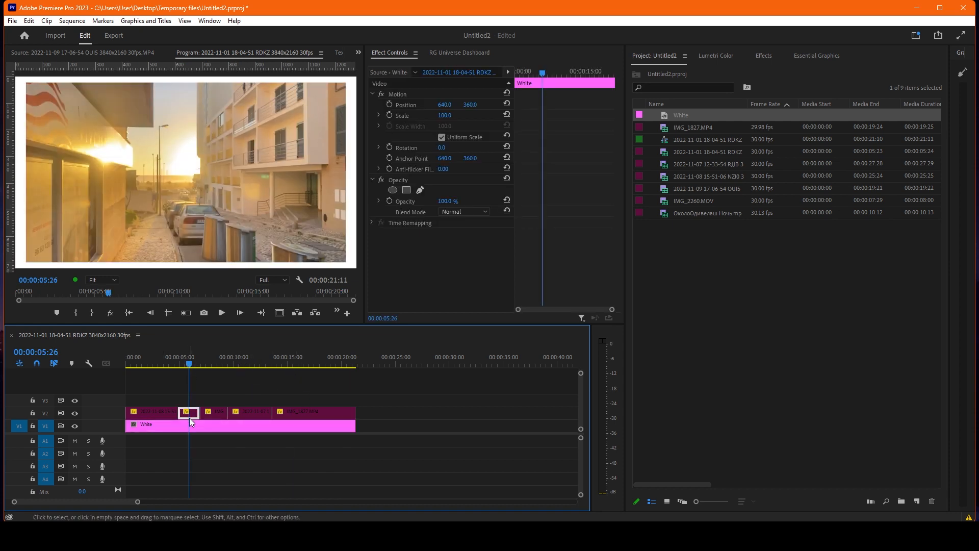
click(143, 363)
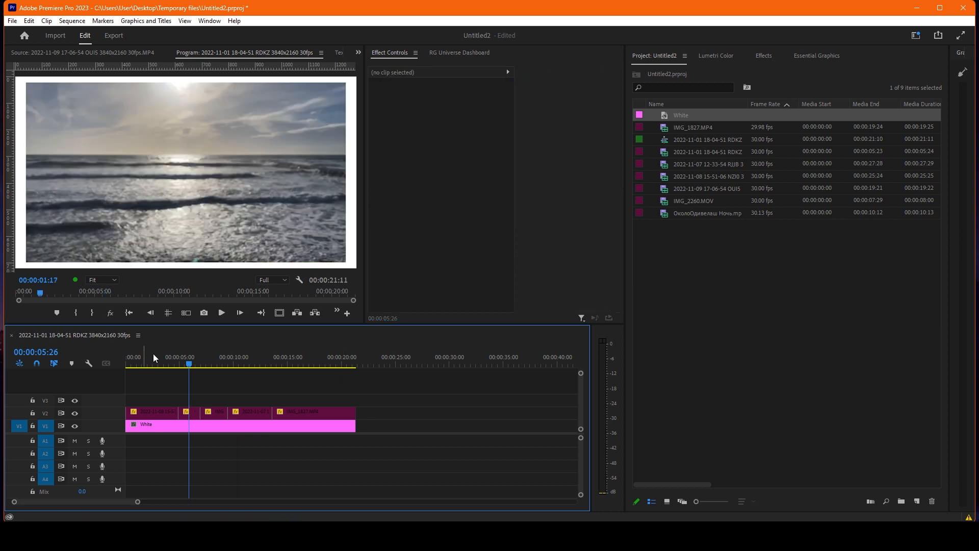
Examine the timecodes of the first clip's fade-in and fade-out keyframes, stepping through its fade-out frame by frame.
scroll(154, 396, up, 2)
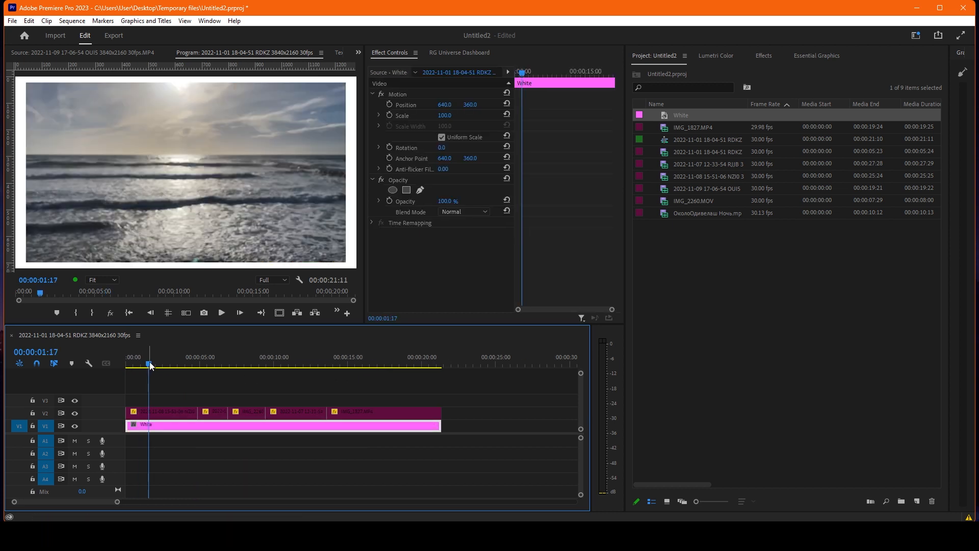
drag(151, 366, 140, 365)
click(144, 415)
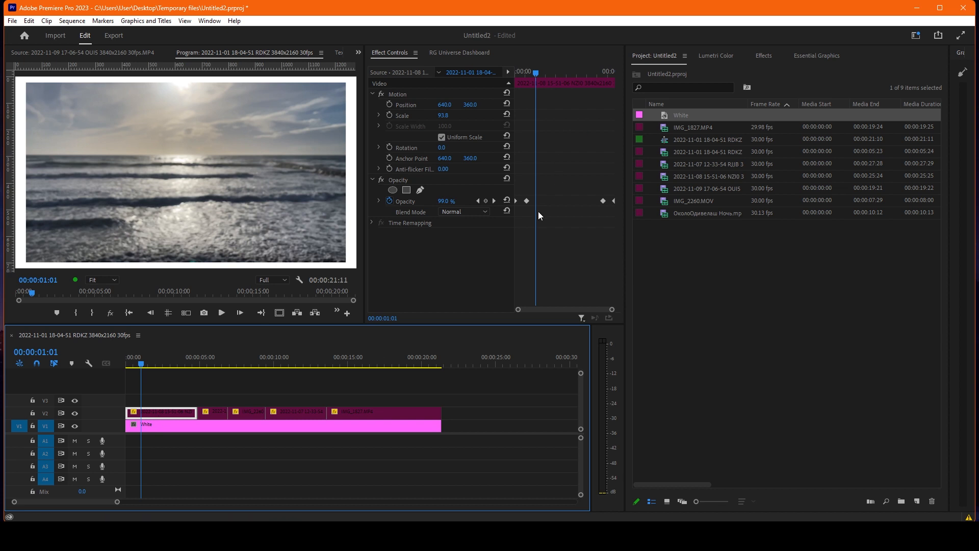
mouse_move(534, 68)
mouse_down()
mouse_move(507, 68)
mouse_move(528, 72)
mouse_up()
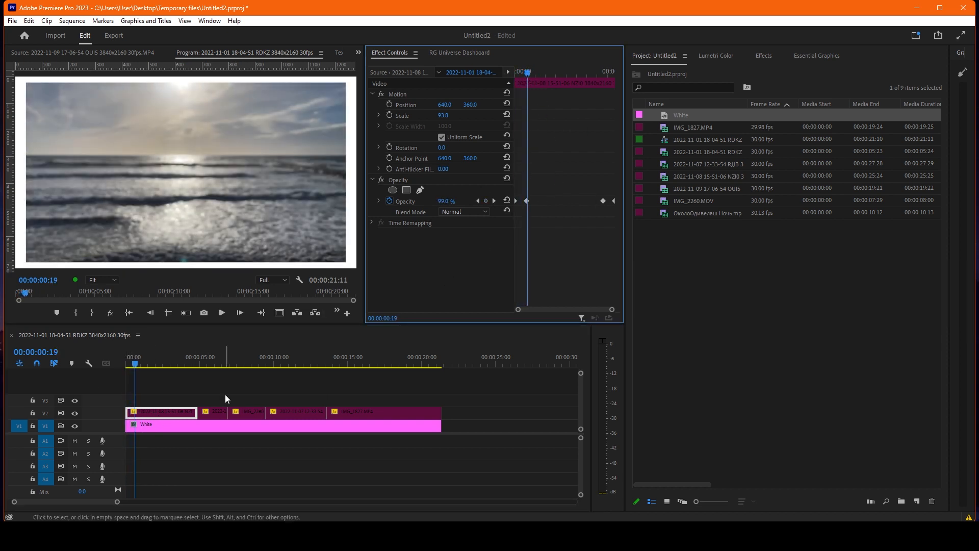
click(53, 281)
click(60, 280)
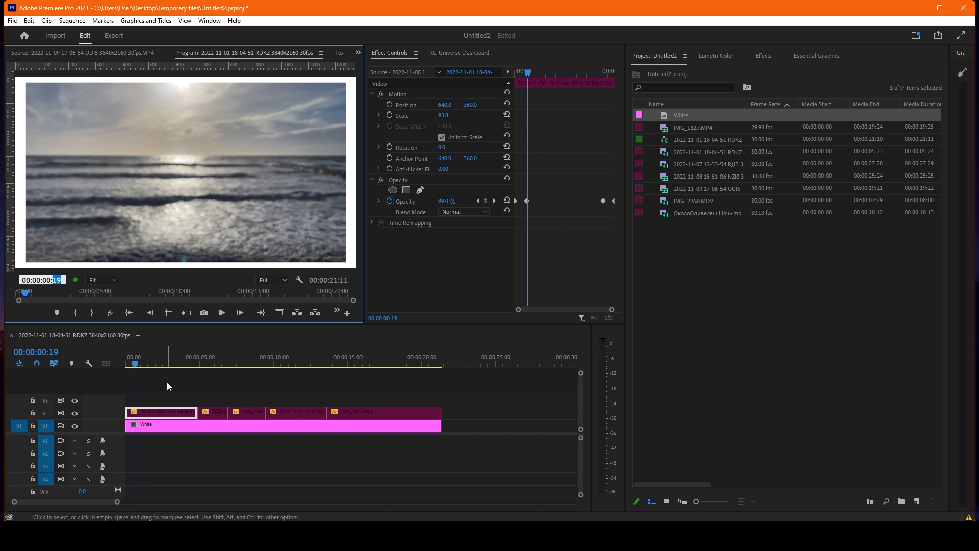
click(188, 362)
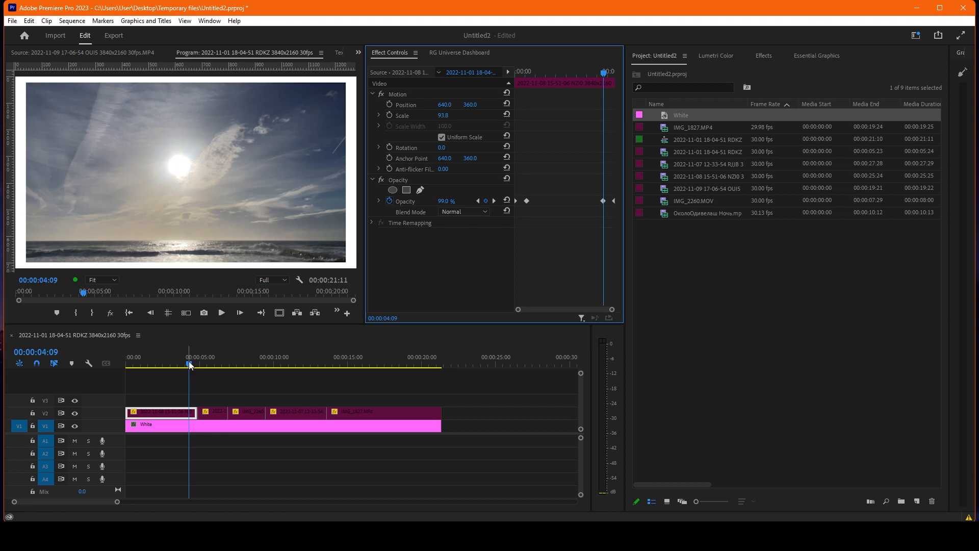
key(Right)
key(Right)
key(Right)
key(Right)
key(Right)
key(Right)
key(Right)
key(Right)
key(Right)
key(Right)
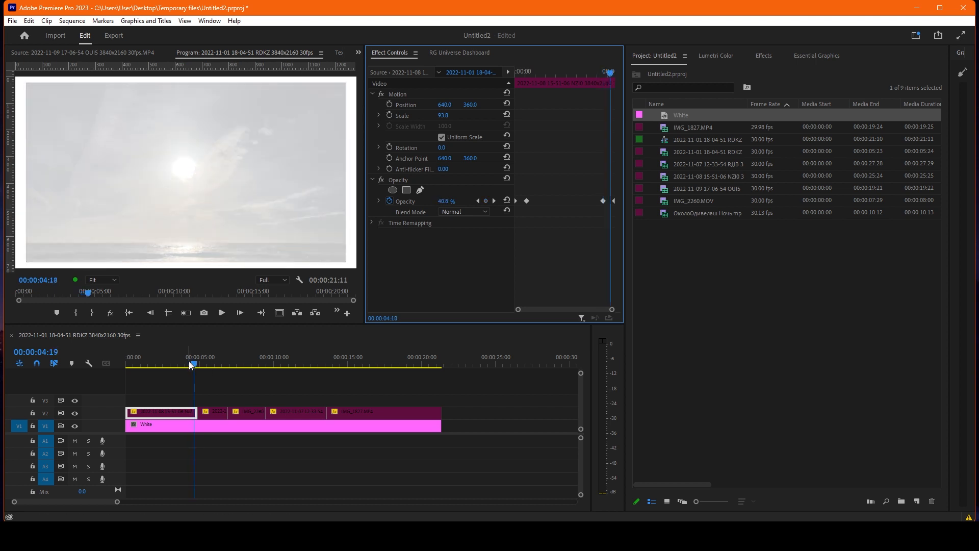
key(Right)
key(Right)
key(Right)
key(Right)
key(Right)
key(Right)
key(Right)
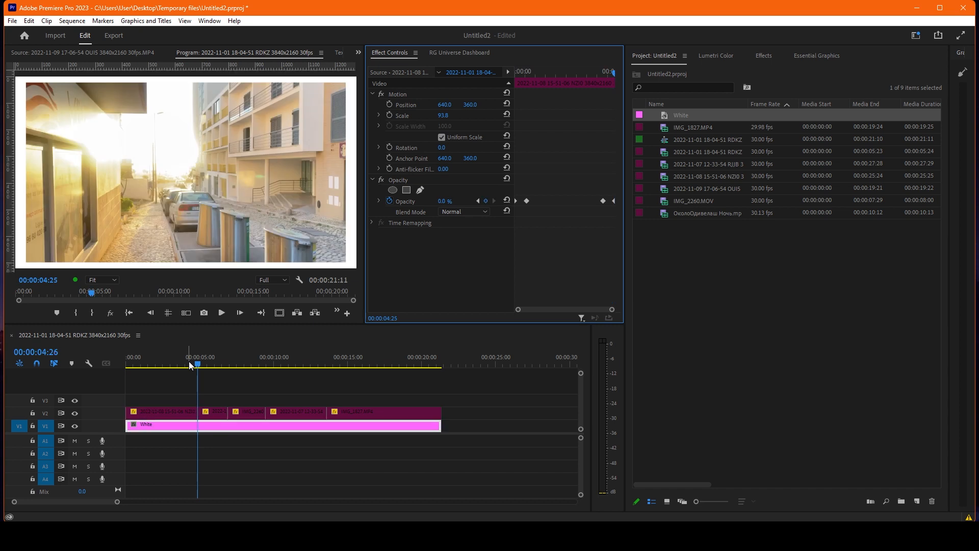
Target track V2, mark in and out points around the first clip, and scrub through it to review its fade timing.
drag(189, 365, 169, 364)
click(173, 415)
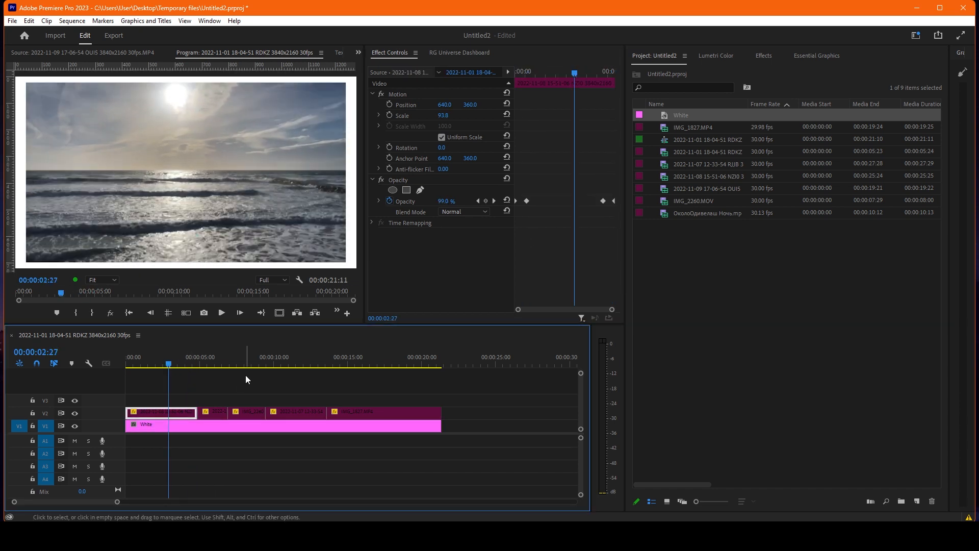
key(x)
click(50, 411)
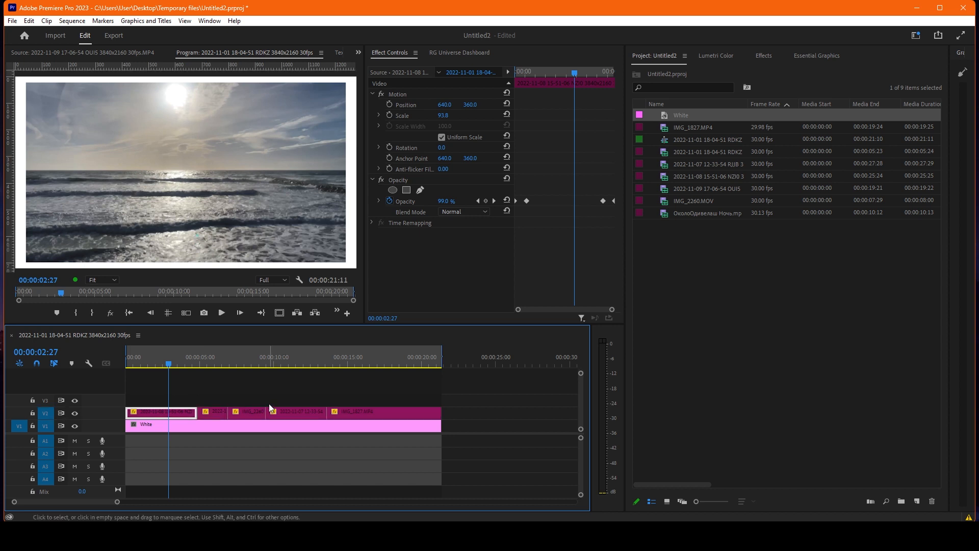
key(x)
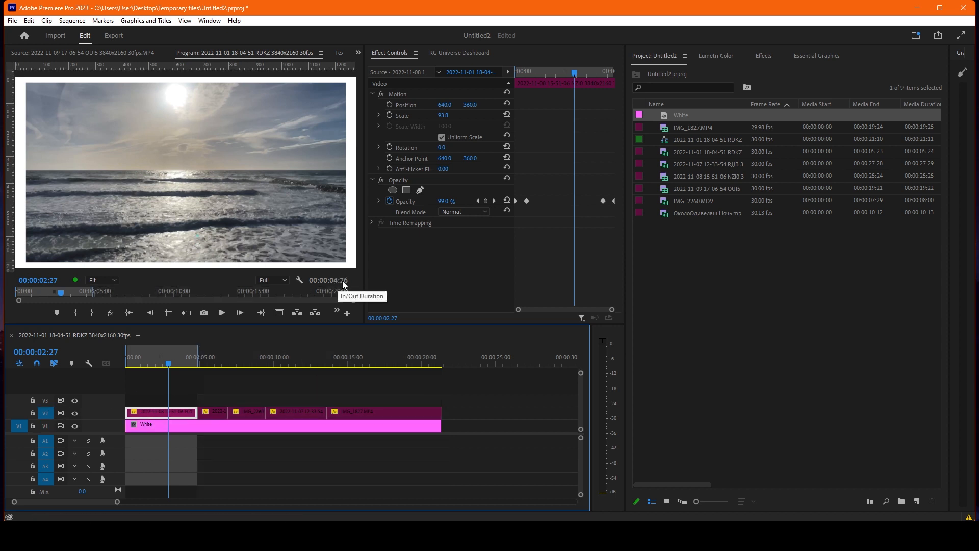
drag(168, 364, 166, 363)
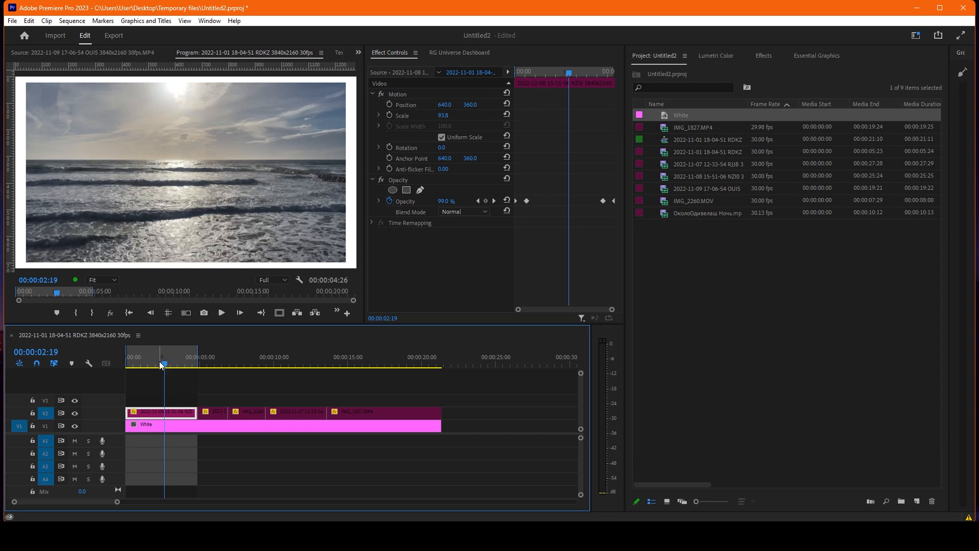
mouse_move(155, 360)
mouse_down()
mouse_move(124, 361)
mouse_move(137, 366)
mouse_up()
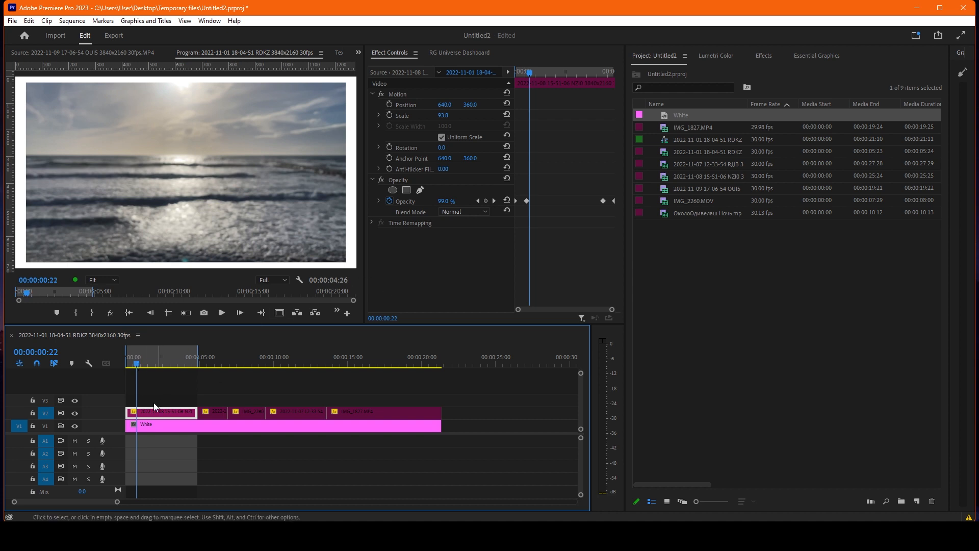
click(162, 362)
drag(162, 362, 197, 364)
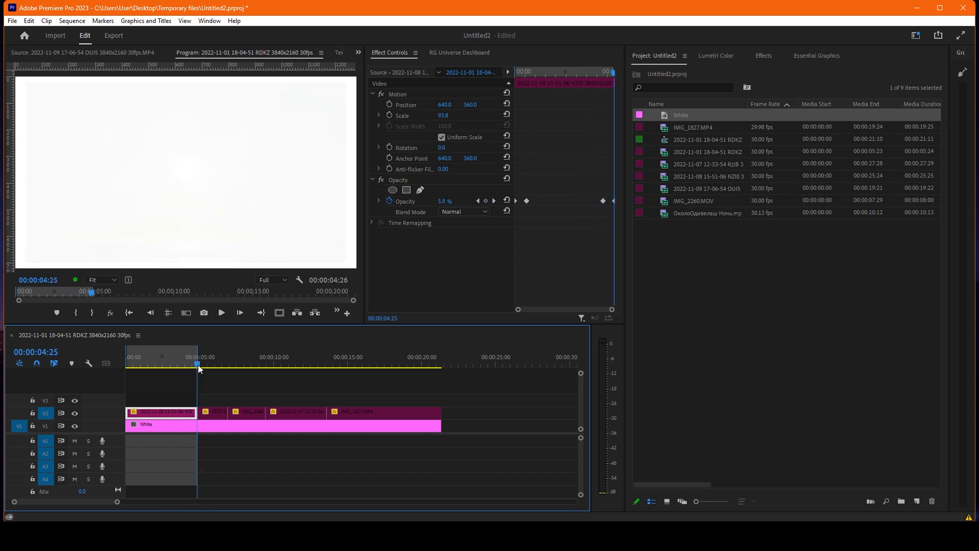
Paste the first clip's Motion, Opacity and Time Remapping attributes onto the second clip and scrub through it to check its keyframes.
click(207, 364)
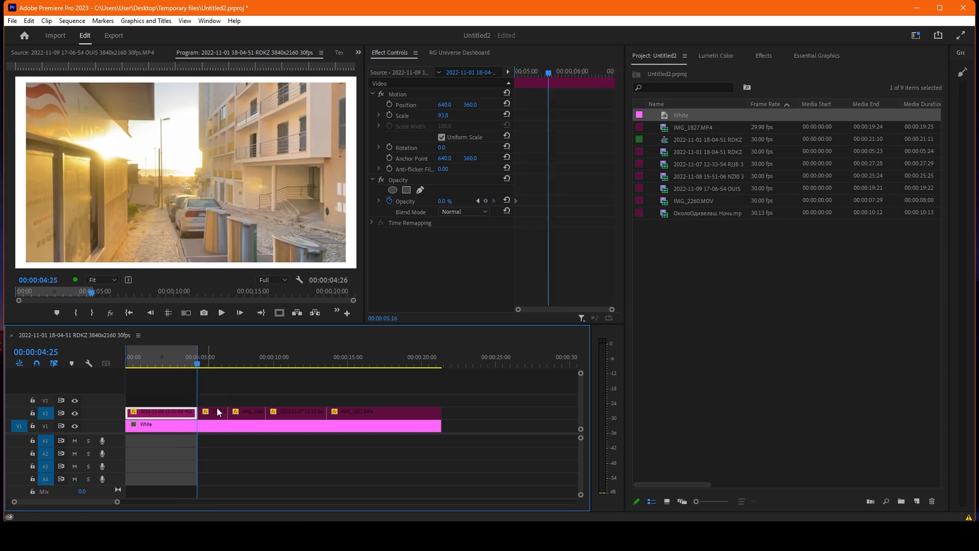
click(217, 412)
key(=)
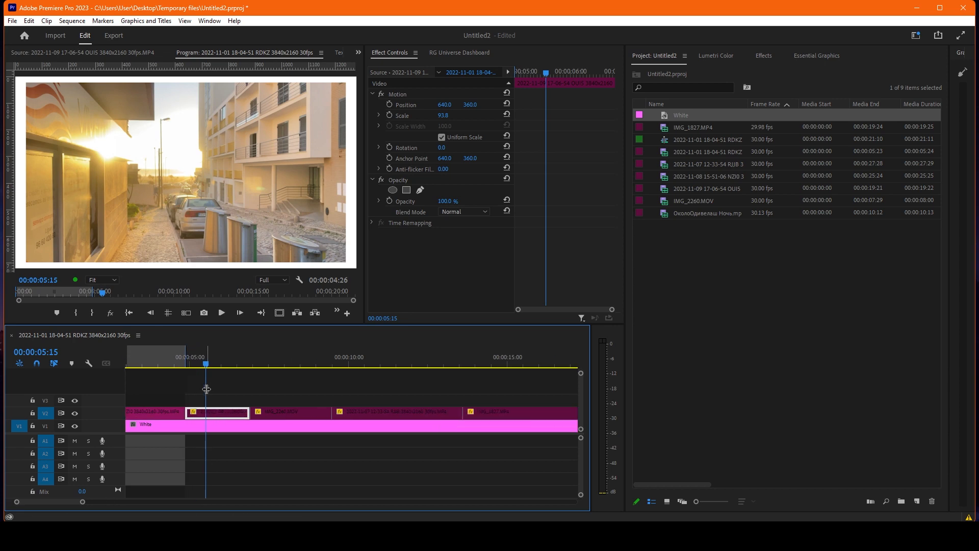
key(ctrl+alt+v)
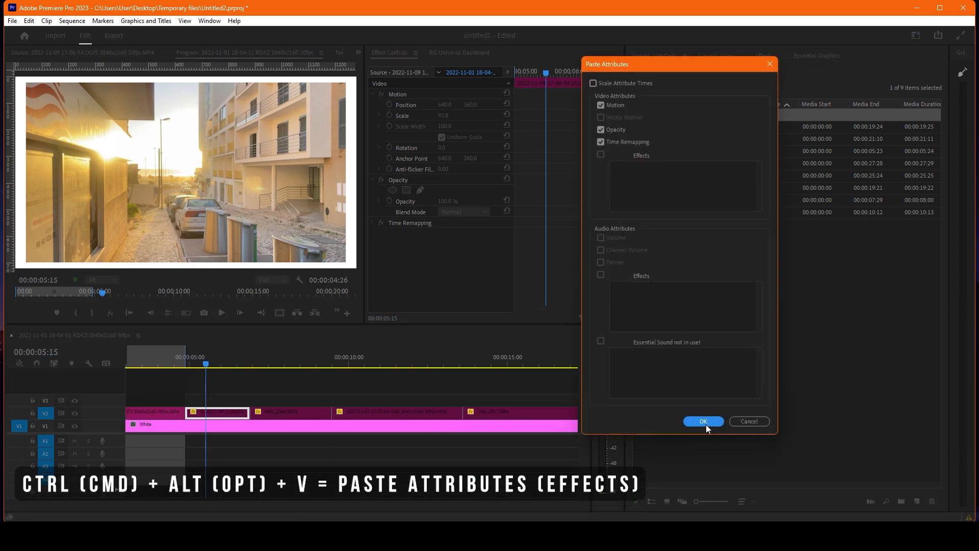
click(704, 422)
drag(539, 71, 575, 69)
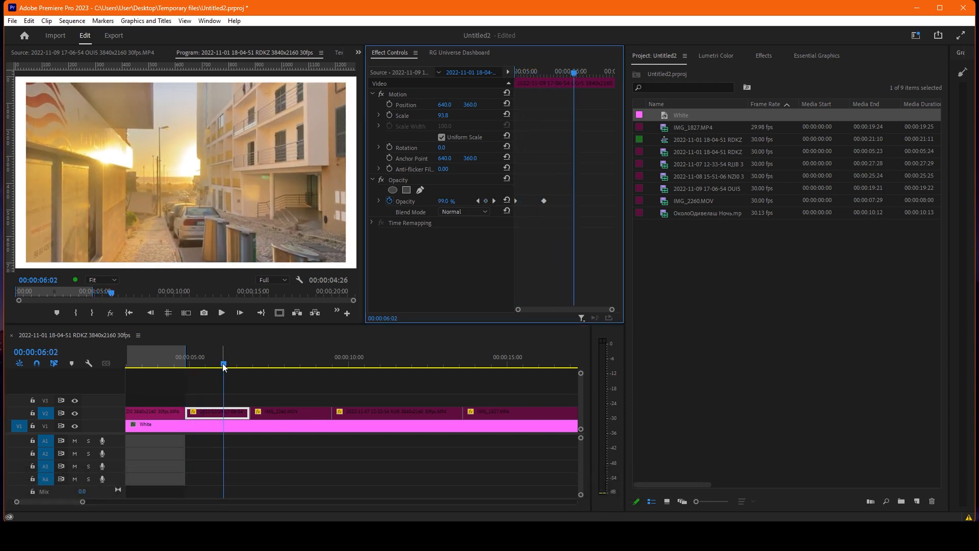
Undo the marked range around the second clip and the attributes pasted onto that clip.
mouse_move(223, 364)
mouse_down()
mouse_move(253, 362)
mouse_move(236, 362)
mouse_up()
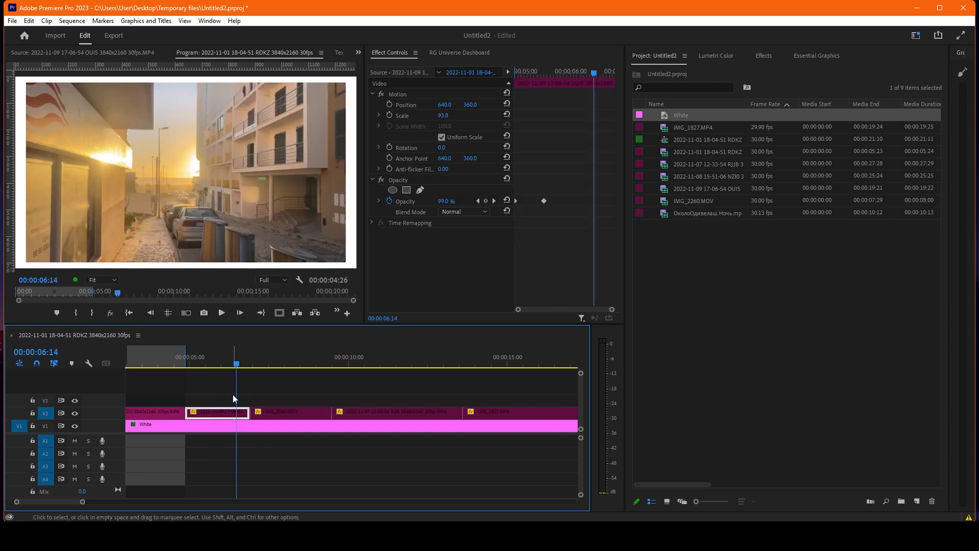
key(x)
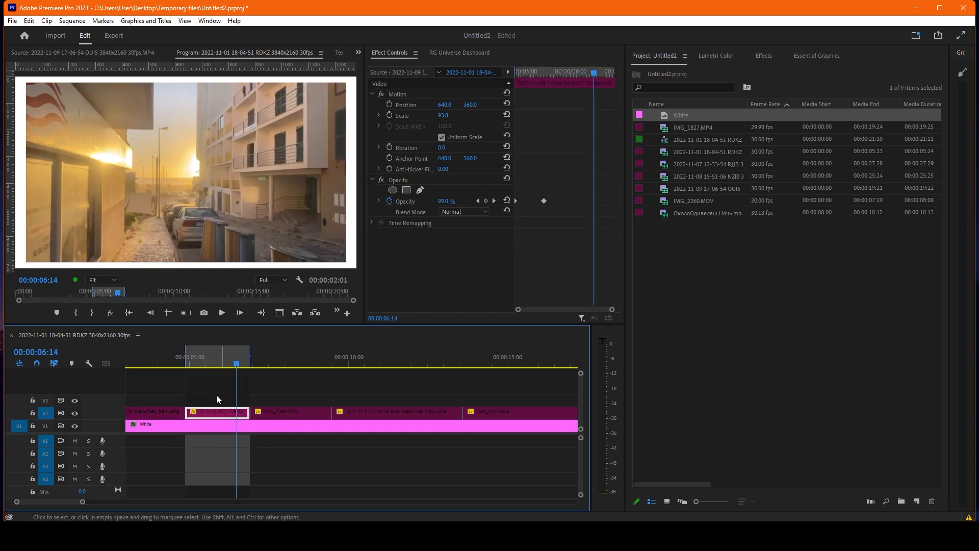
key(ctrl+z)
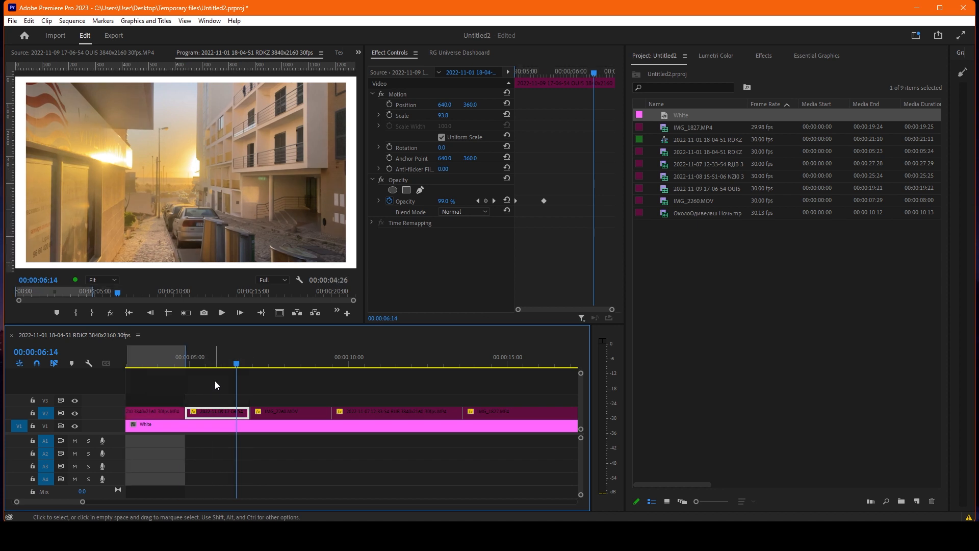
key(ctrl+z)
key(ctrl+z)
key(ctrl+shift+z)
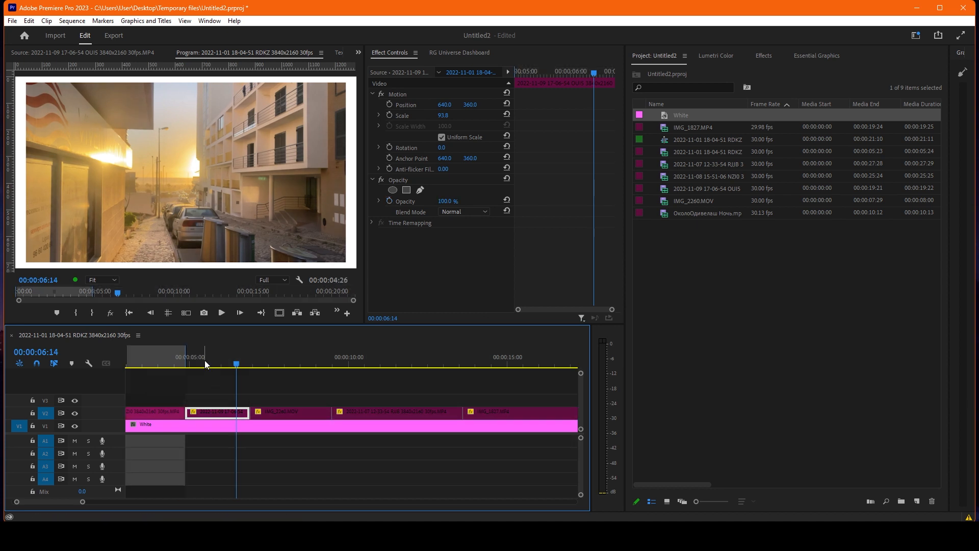
Copy the first clip and paste its Motion, Opacity and Time Remapping attributes onto the other four V2 clips with Scale Attribute Times enabled.
click(154, 361)
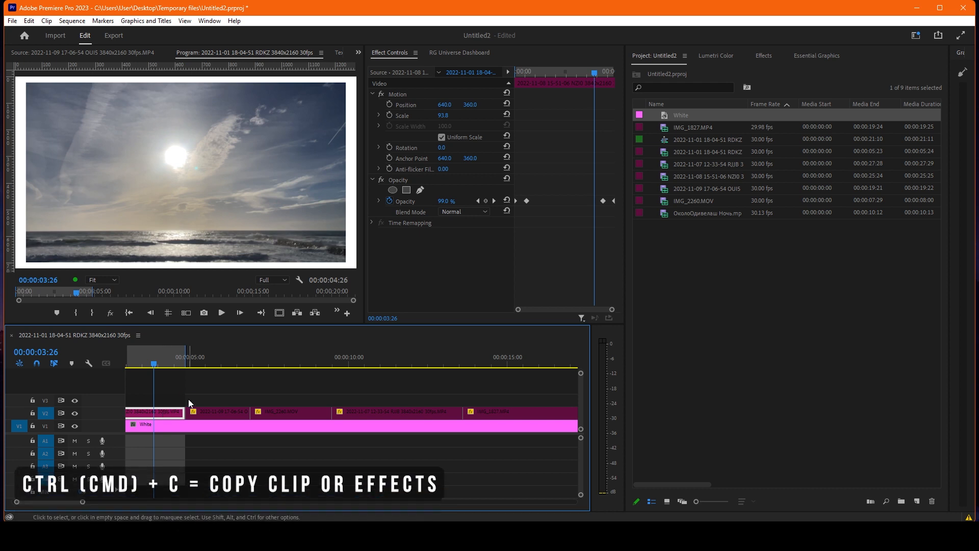
scroll(196, 385, down, 2)
drag(204, 392, 399, 418)
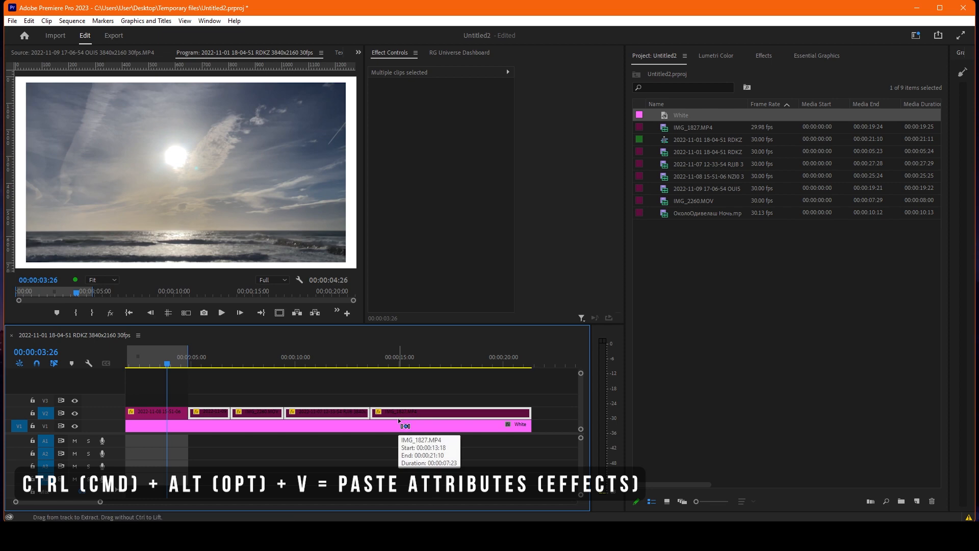
key(ctrl+alt+v)
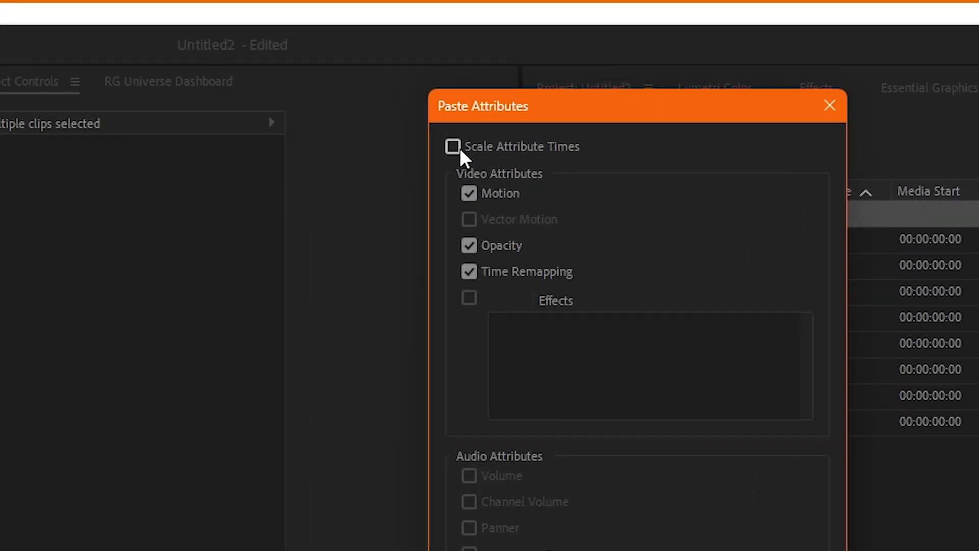
click(453, 147)
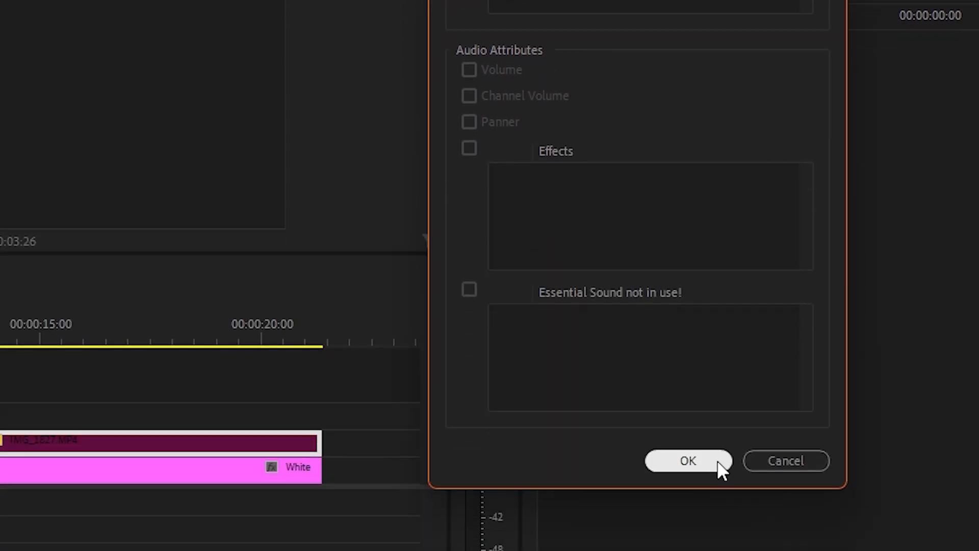
click(717, 460)
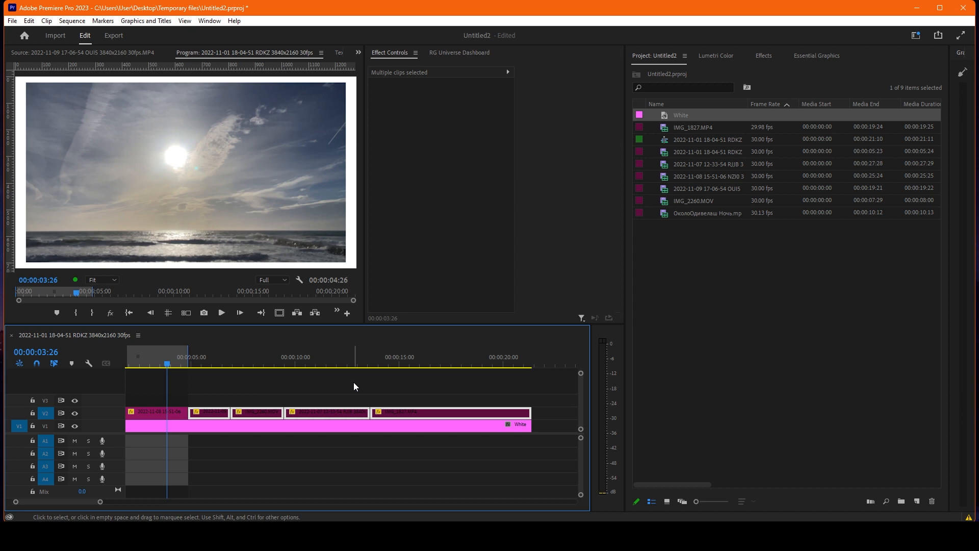
Clear the sequence's in and out points and check the opacity keyframes on the first and second clips.
click(348, 380)
key(ctrl+shift+x)
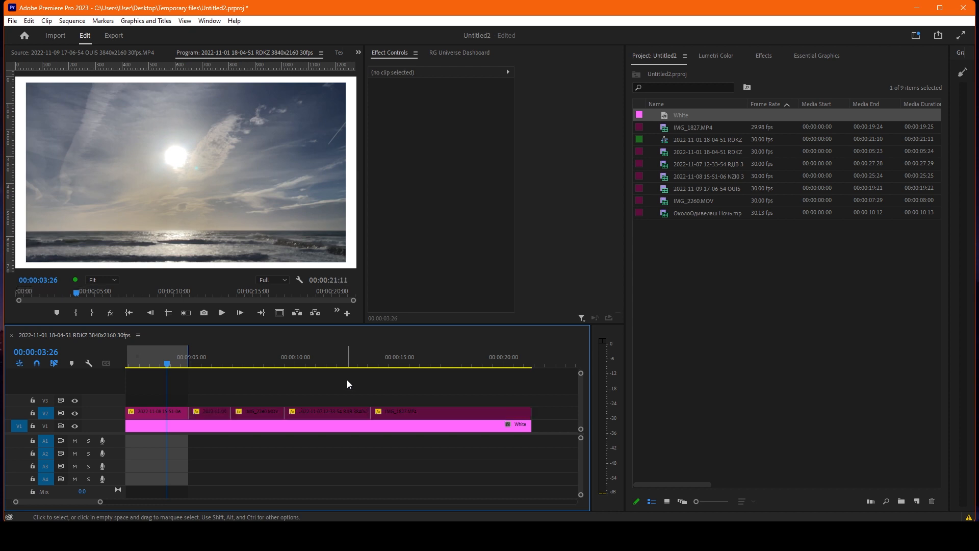
drag(135, 366, 117, 368)
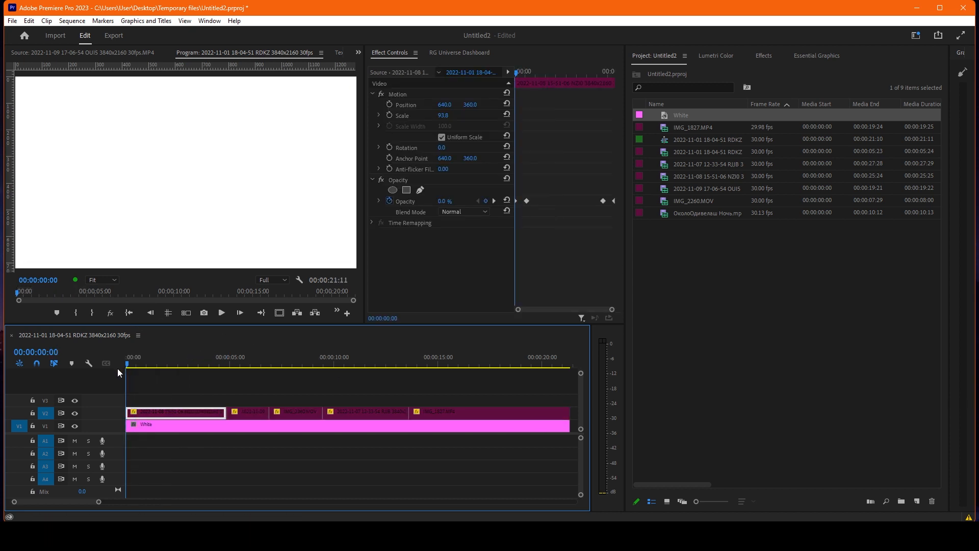
drag(518, 73, 608, 75)
click(235, 359)
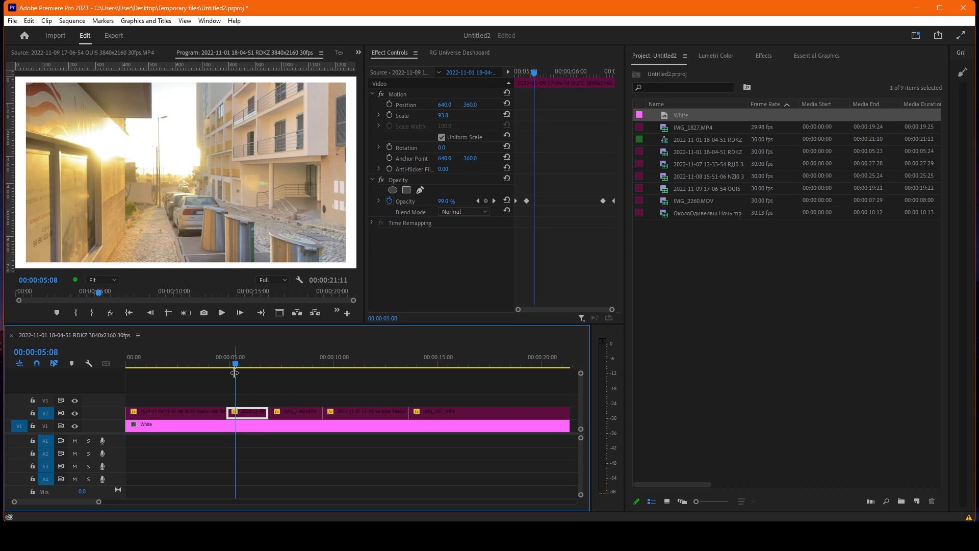
Play the sequence from its start to the end to review the fades on all clips.
key(Home)
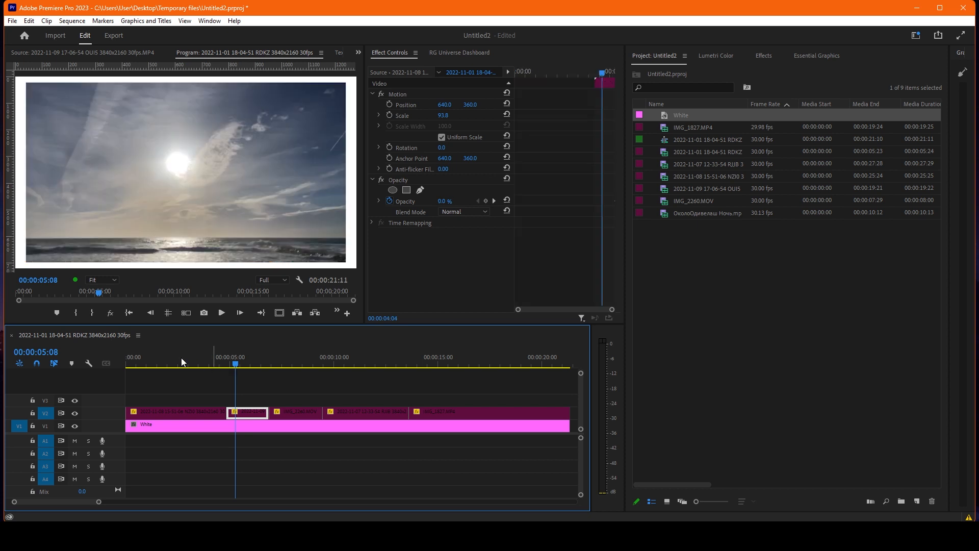
key(space)
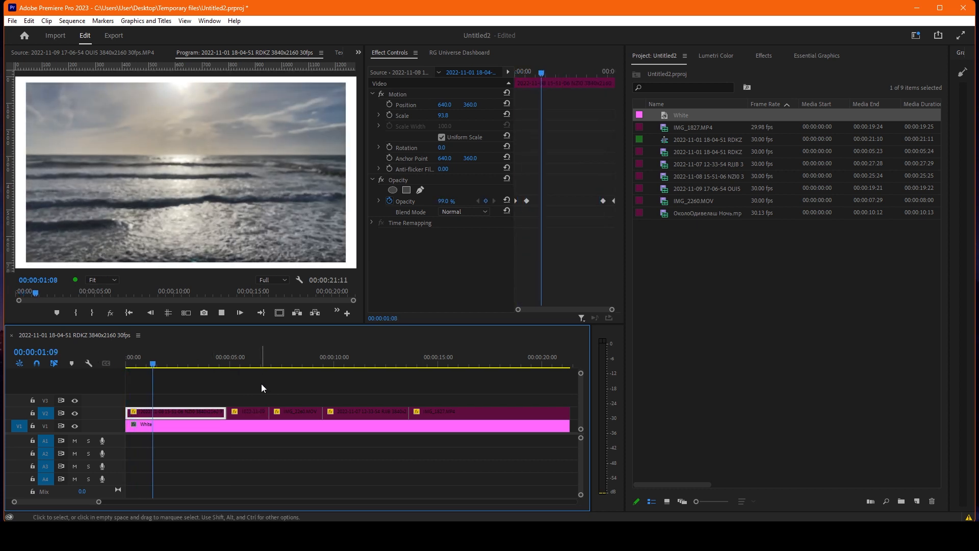
key(space)
key(Home)
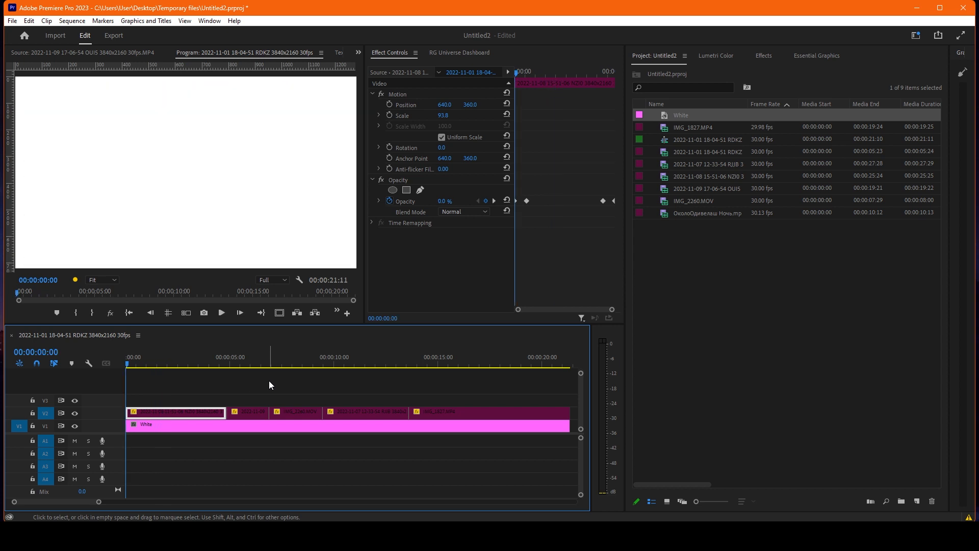
key(space)
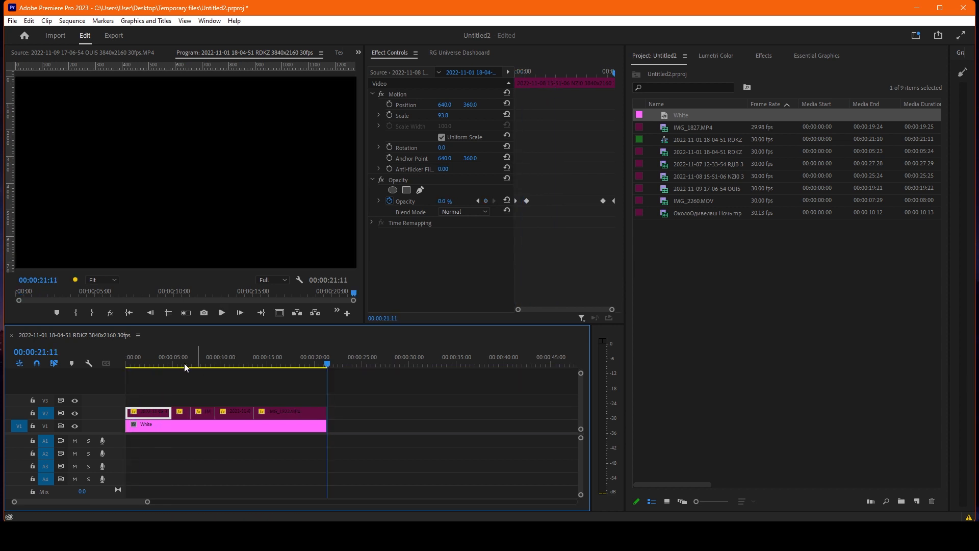
Examine the Paste Attributes options for the first clip and cancel without applying them.
drag(164, 365, 155, 366)
click(249, 390)
click(161, 413)
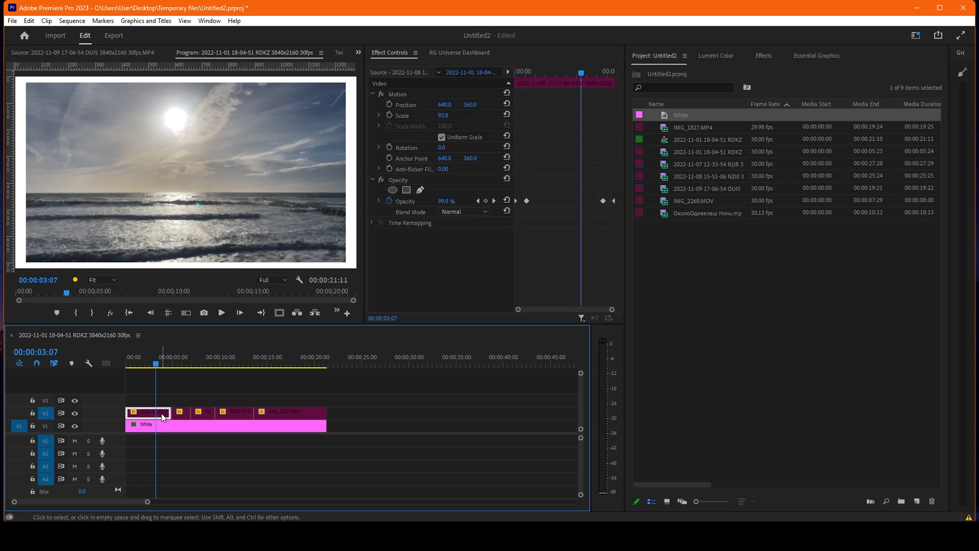
key(ctrl+alt+v)
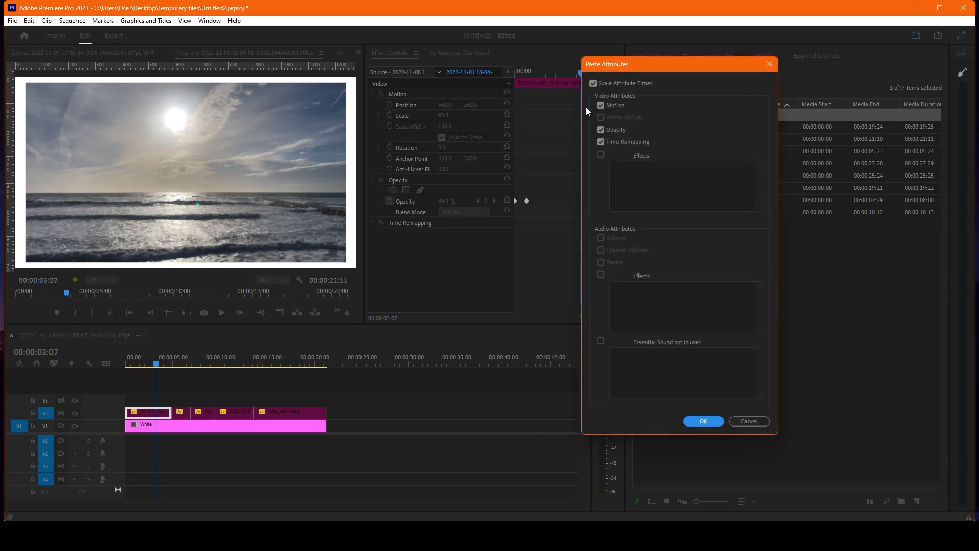
click(748, 422)
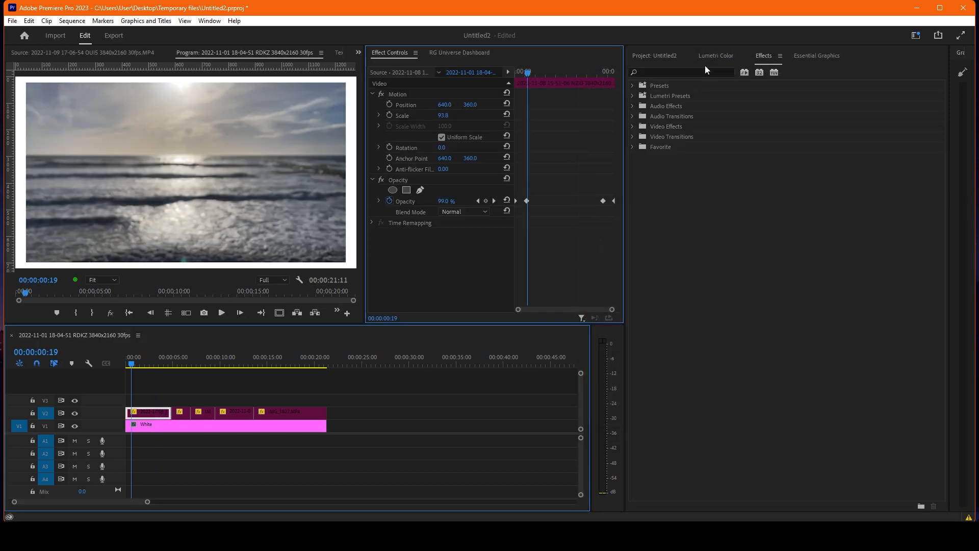
Search the effects for "tint" and apply the Tint effect to the first clip on V2.
click(706, 59)
click(705, 78)
click(763, 59)
click(701, 73)
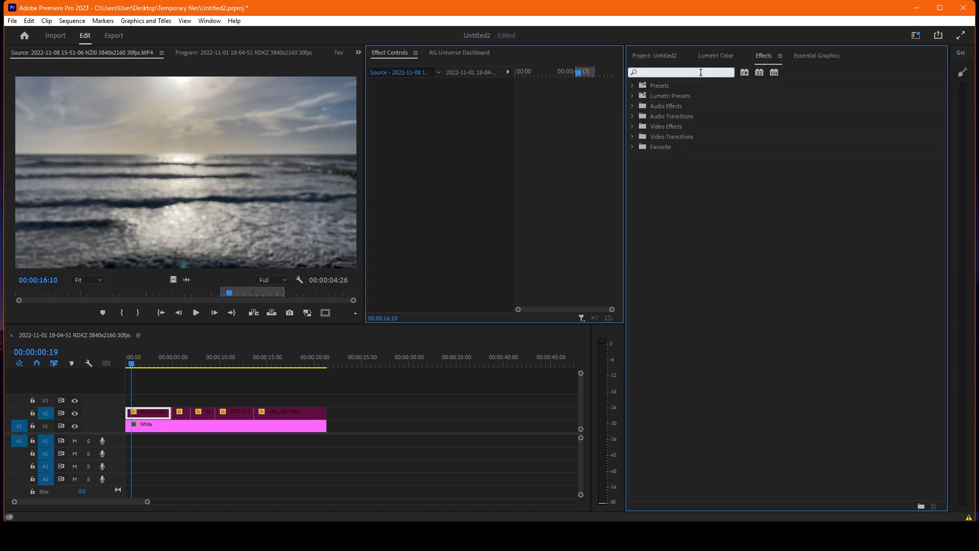
text(tint)
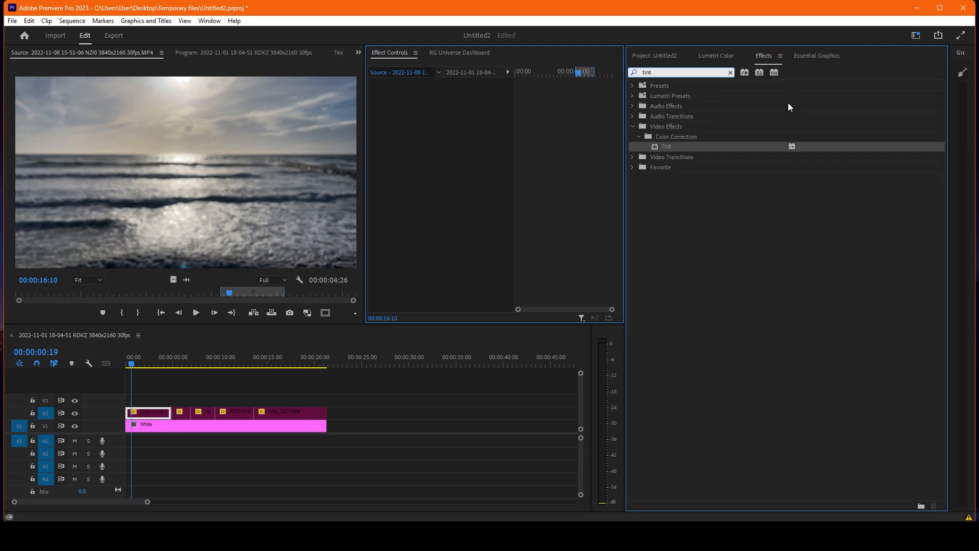
drag(681, 151, 157, 418)
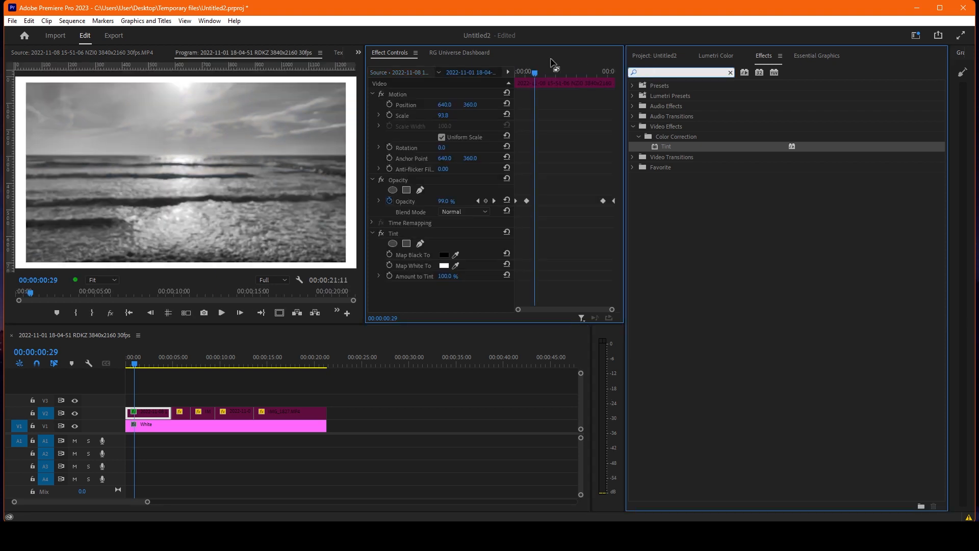
Apply Gaussian Blur to the first clip with Repeat Edge Pixels enabled and Blurriness set to 30.
text(gaus)
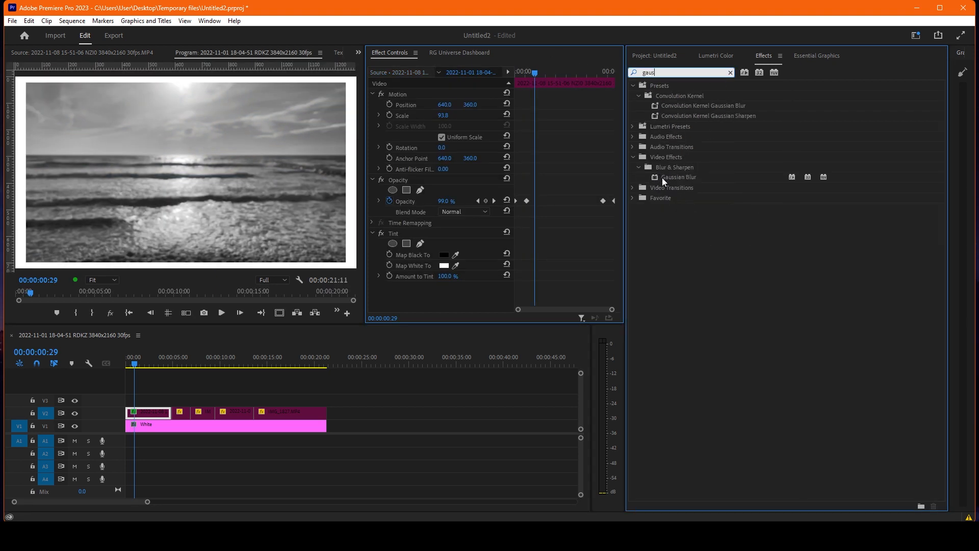
drag(663, 177, 153, 412)
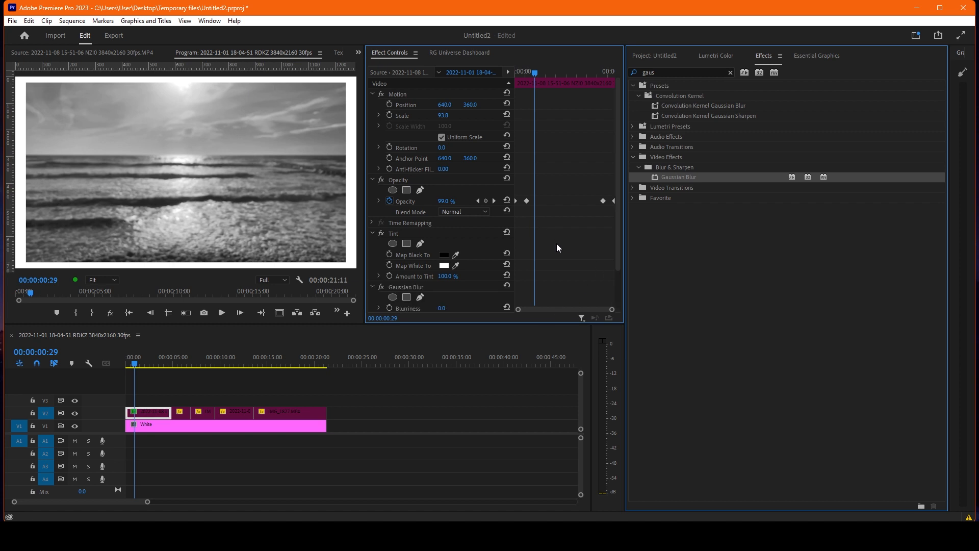
scroll(556, 244, down, 3)
click(442, 289)
drag(443, 267, 458, 268)
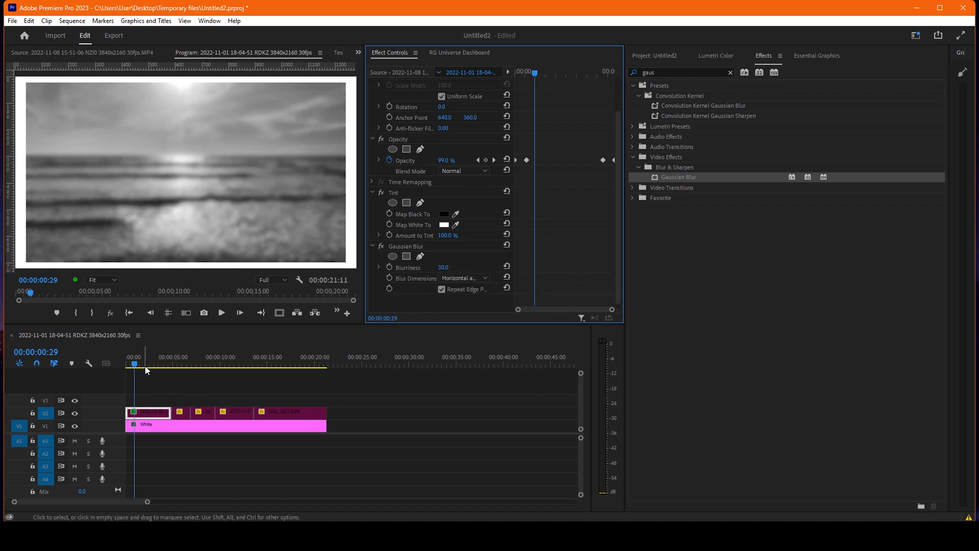
Paste only the first clip's Tint and Gaussian Blur effects onto the other four V2 clips and scrub through them to check the look.
drag(144, 366, 181, 363)
click(181, 412)
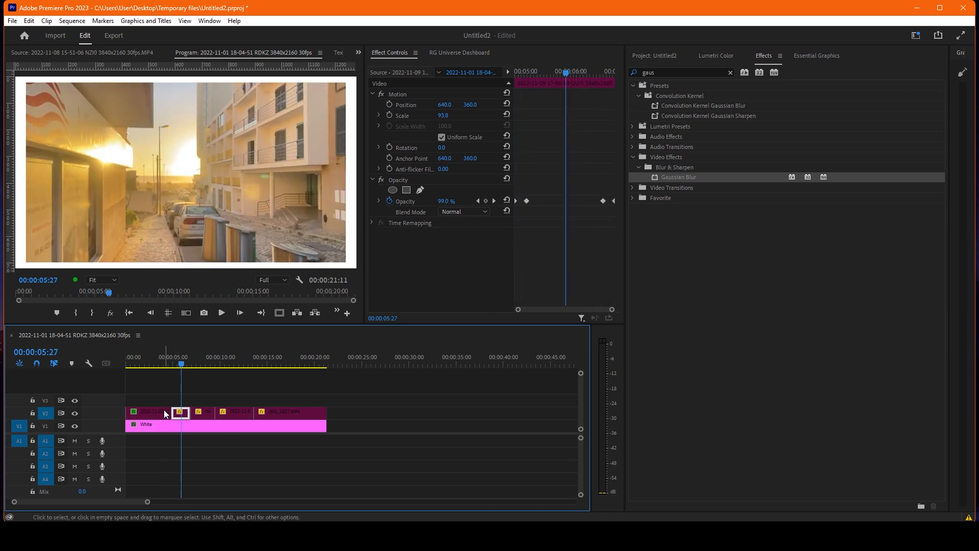
click(154, 365)
click(153, 413)
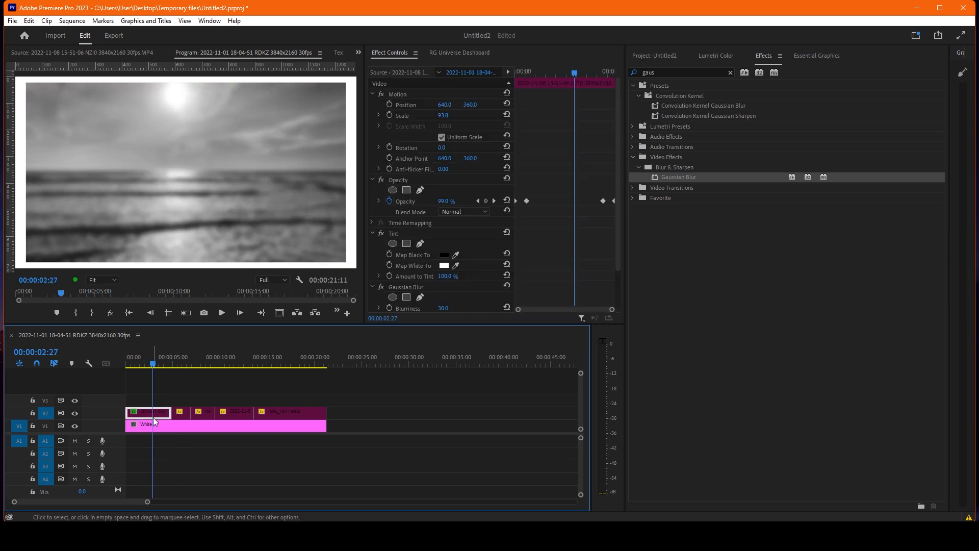
drag(180, 396, 286, 417)
key(ctrl+alt+v)
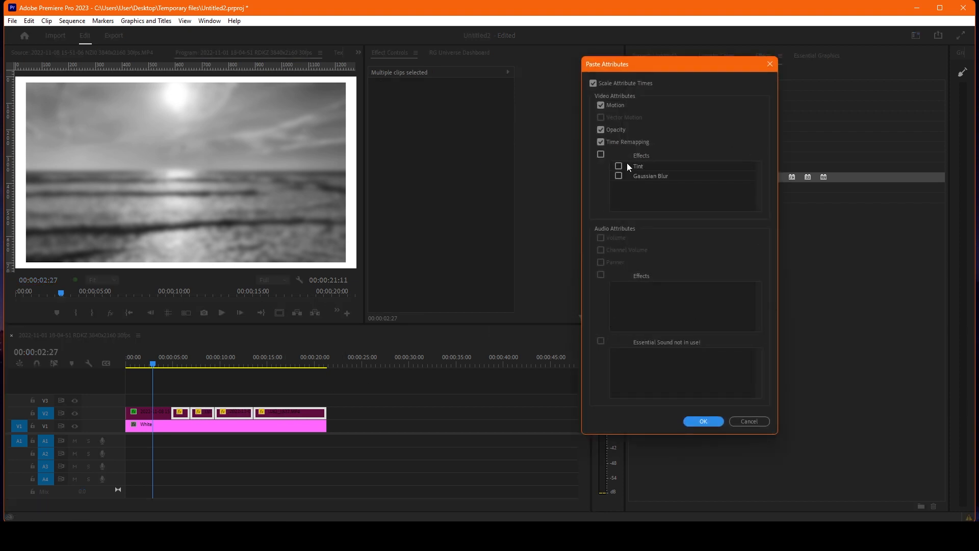
click(619, 166)
click(619, 176)
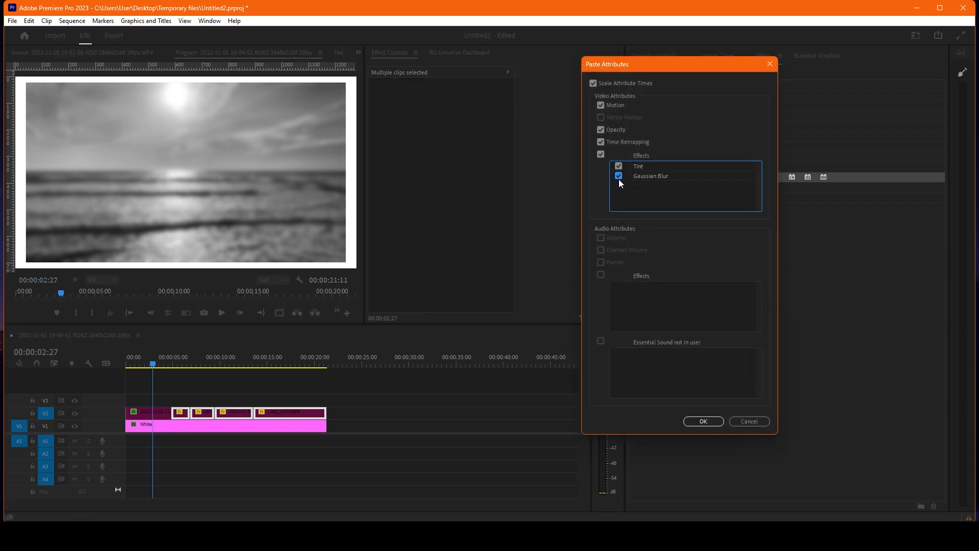
click(600, 141)
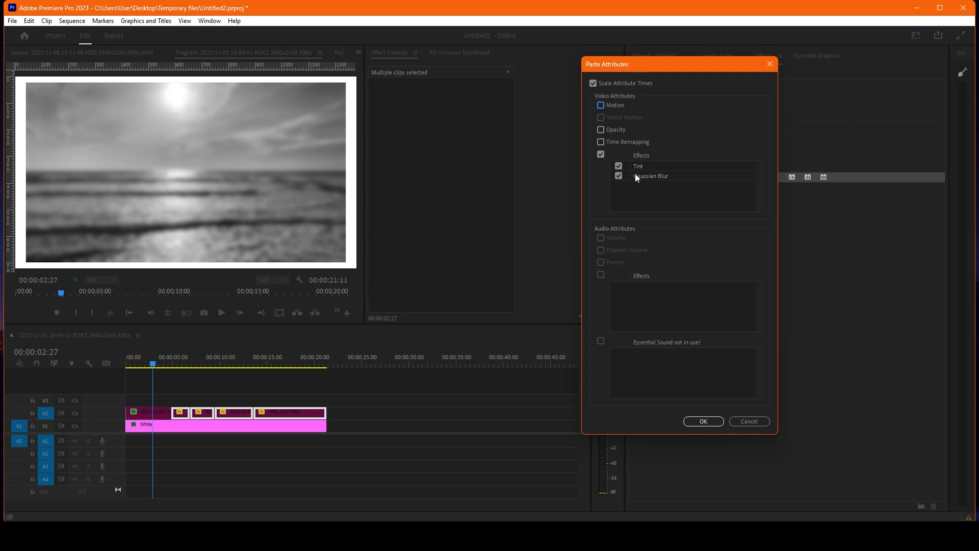
key(Return)
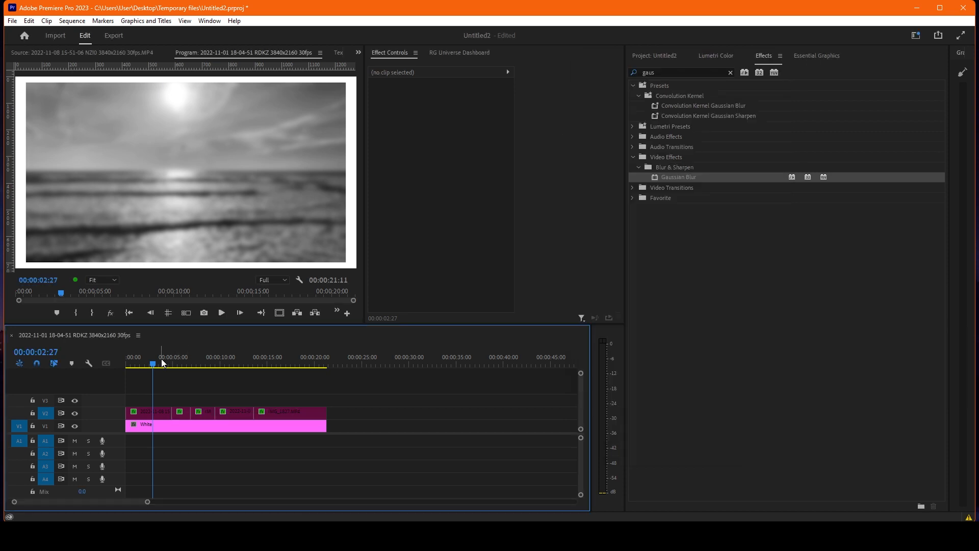
drag(170, 363, 305, 367)
click(378, 407)
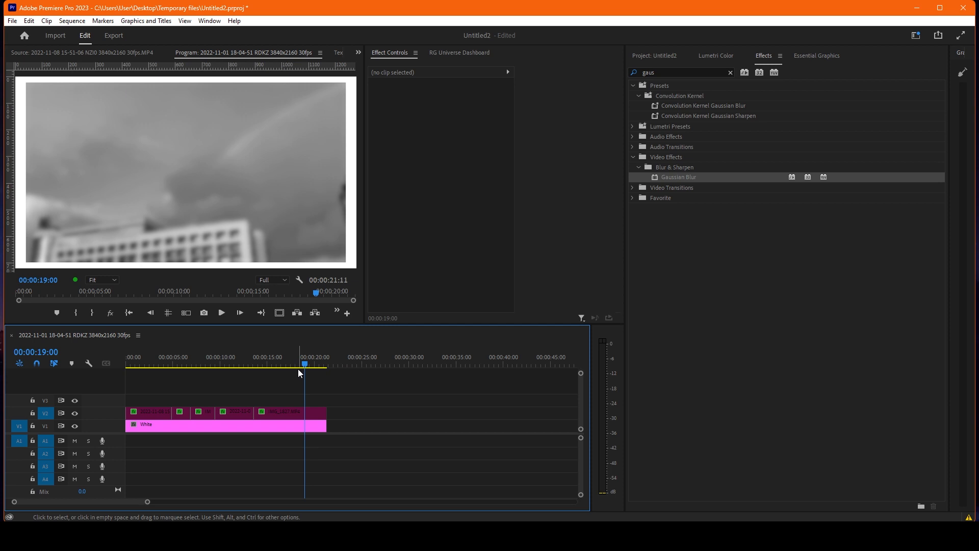
Remove the Tint and Gaussian Blur effects from all V2 clips, keeping Motion, Opacity and Time Remapping, and scrub back to the first clip.
drag(369, 389, 162, 405)
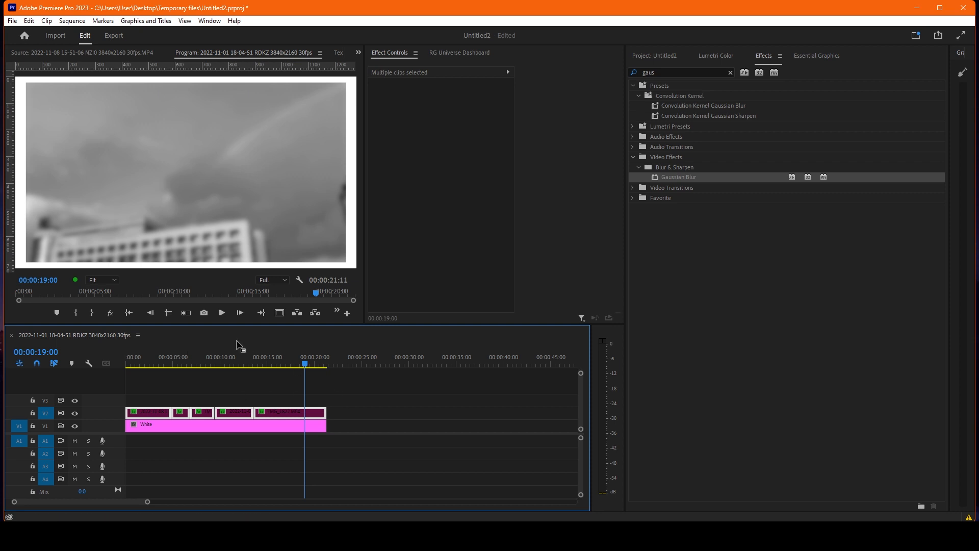
drag(265, 361, 228, 362)
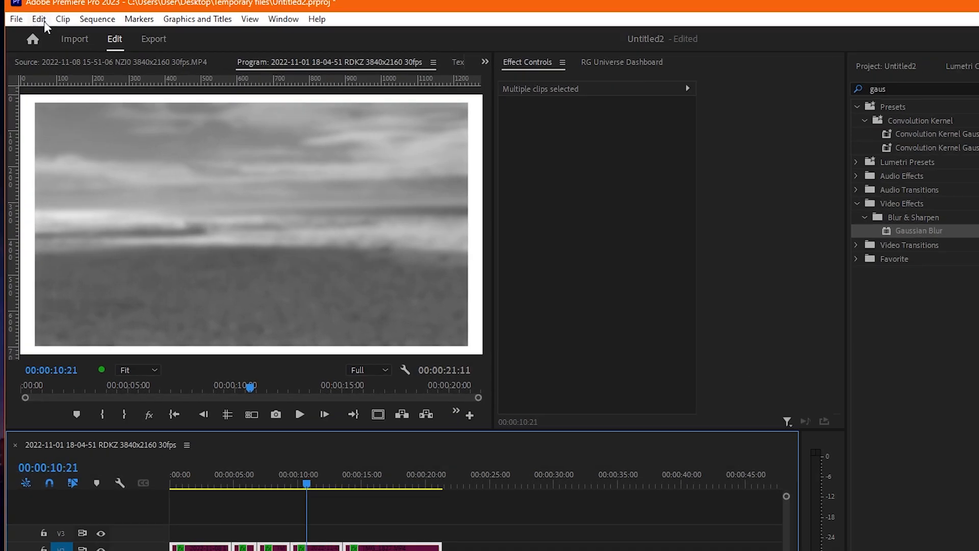
click(30, 22)
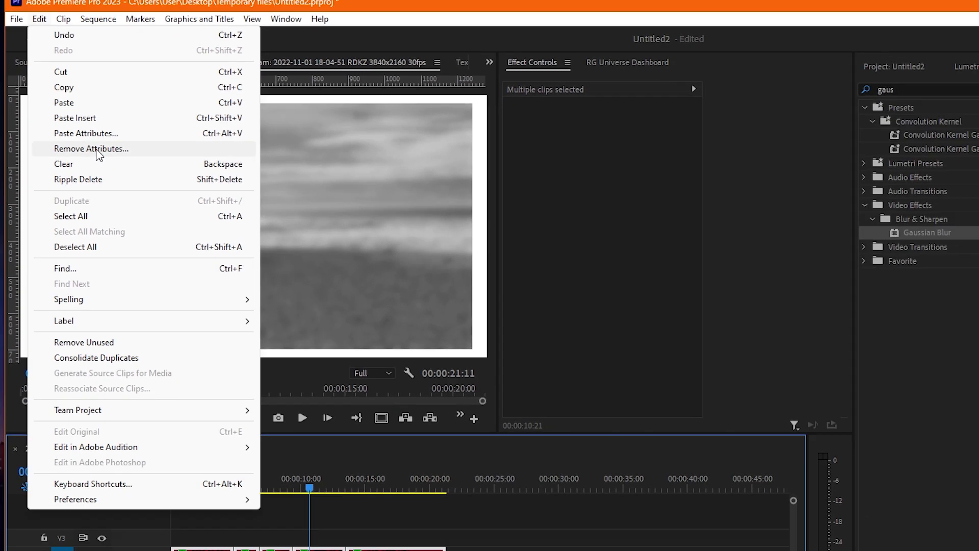
click(156, 226)
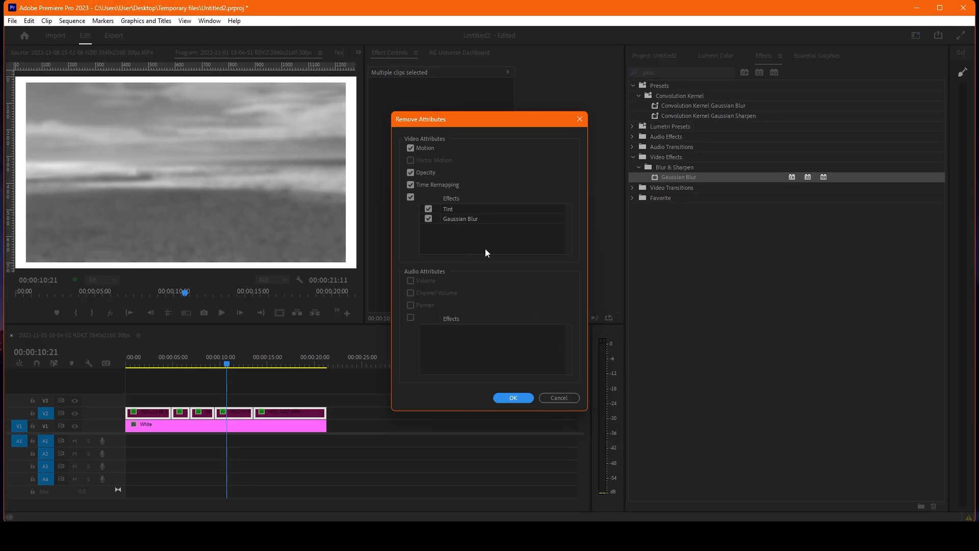
click(411, 185)
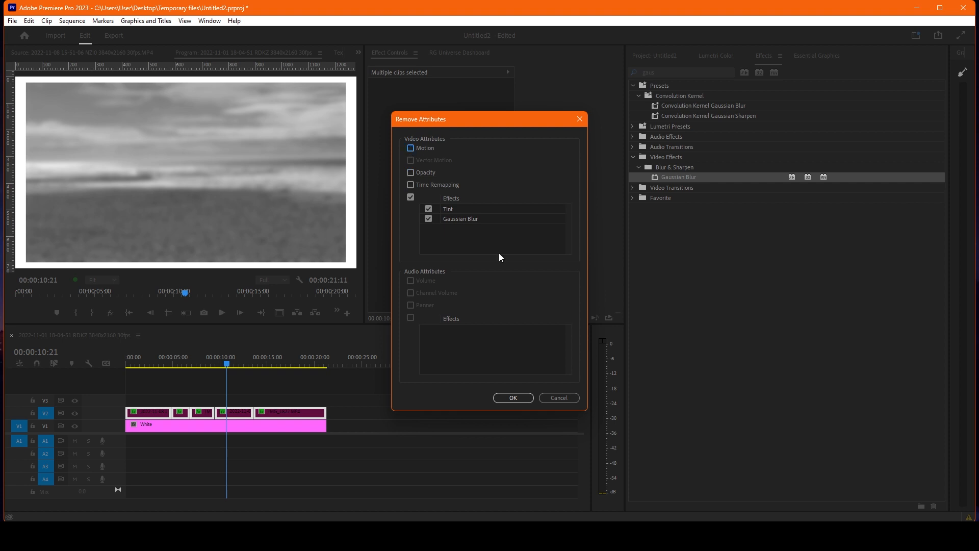
click(527, 400)
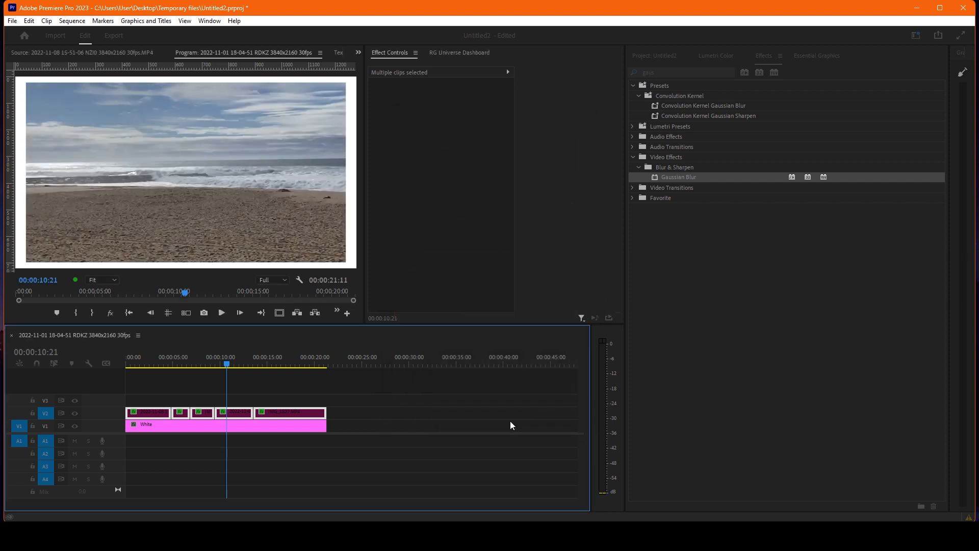
click(393, 412)
drag(230, 364, 157, 356)
click(157, 378)
click(232, 391)
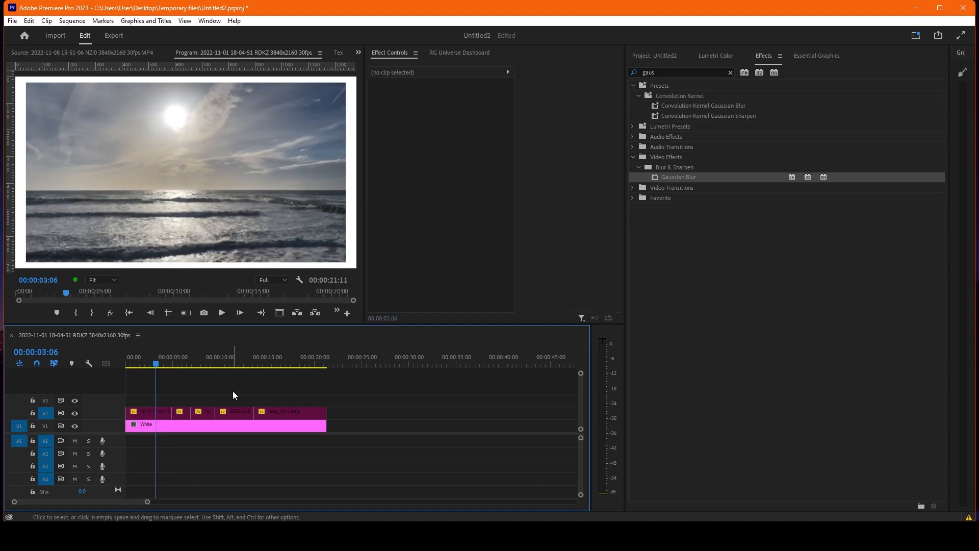